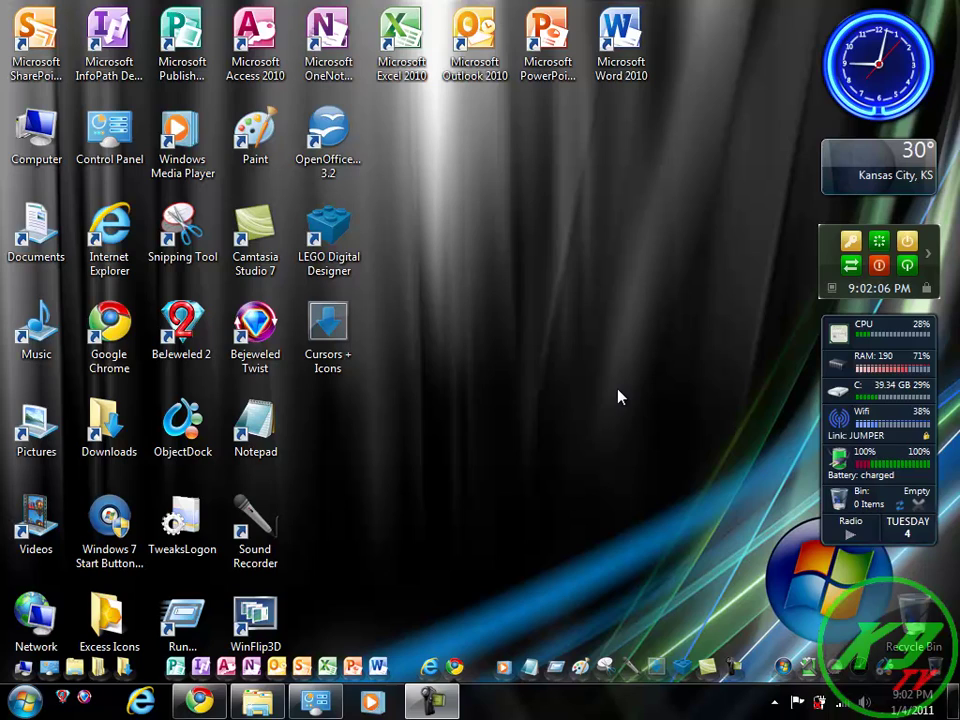
# Step: Clear the desktop icon selections and drag WinFlip3D from the bottom row to open centre-right space
pyautogui.moveTo(684, 57); pyautogui.dragTo(355, 187)
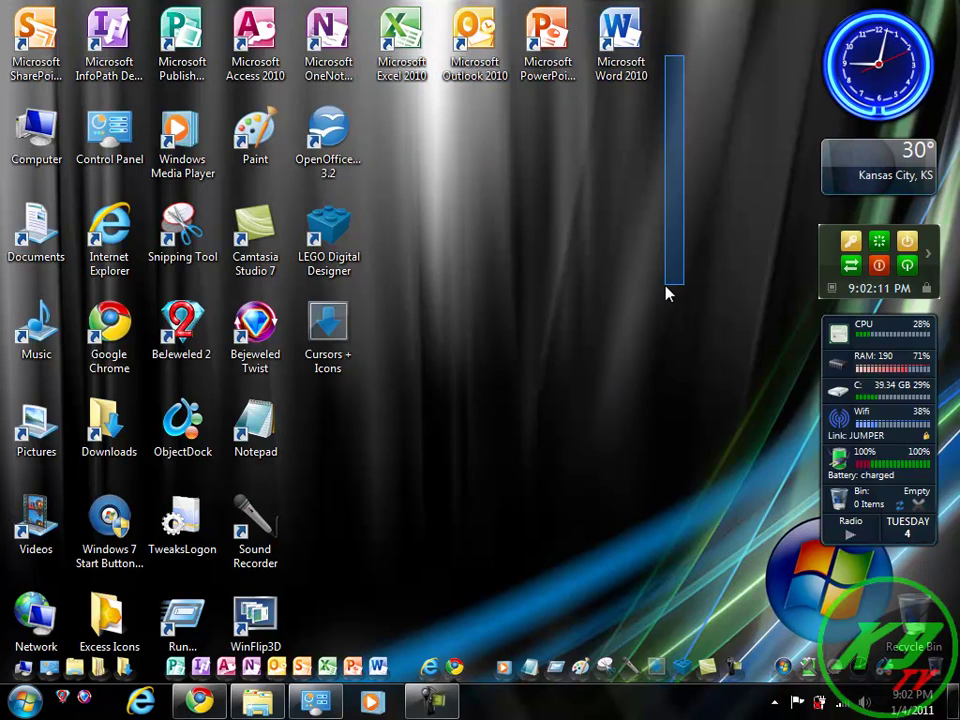
pyautogui.moveTo(540, 294)
pyautogui.mouseDown()
pyautogui.moveTo(666, 298)
pyautogui.moveTo(503, 437)
pyautogui.moveTo(110, 437)
pyautogui.mouseUp()
pyautogui.click(432, 550)
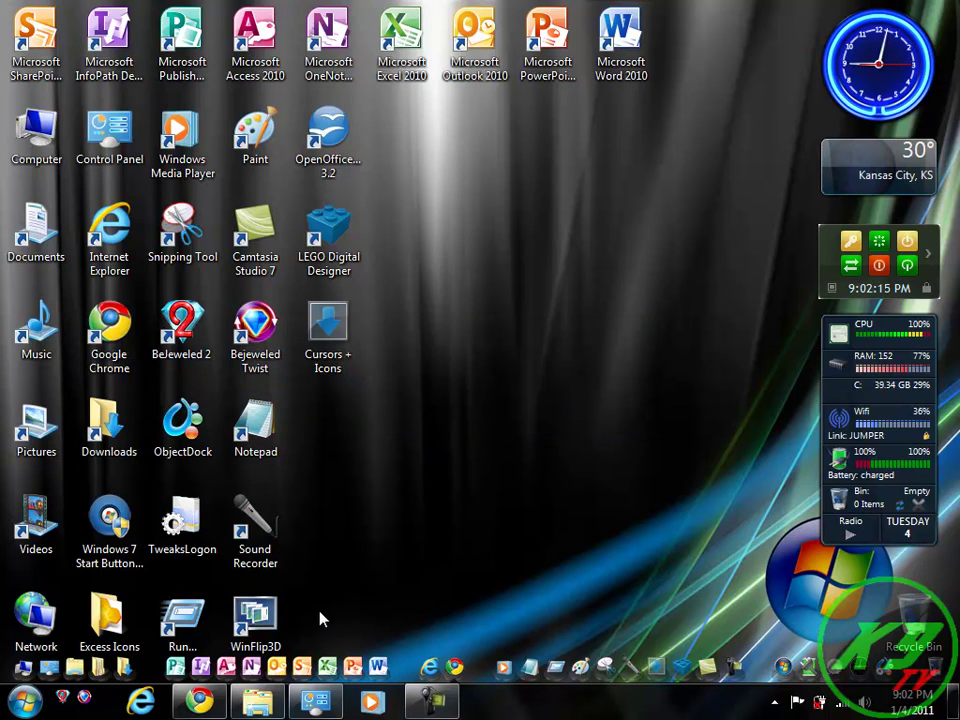
pyautogui.moveTo(237, 622); pyautogui.dragTo(524, 327)
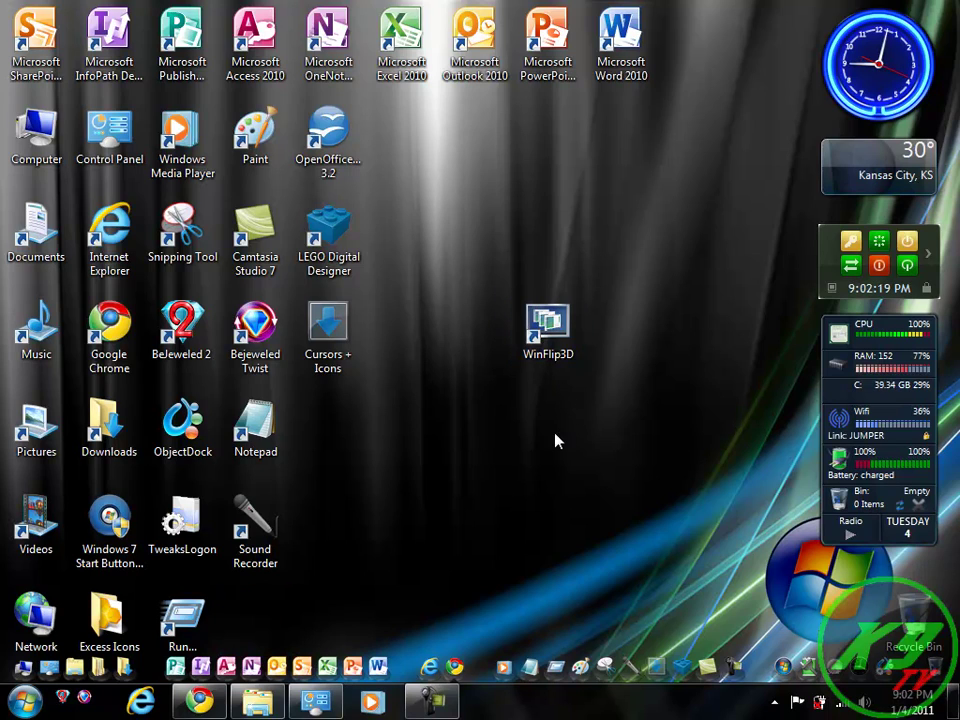
# Step: Select and deselect the relocated WinFlip3D shortcut a few times
pyautogui.moveTo(632, 259); pyautogui.dragTo(473, 398)
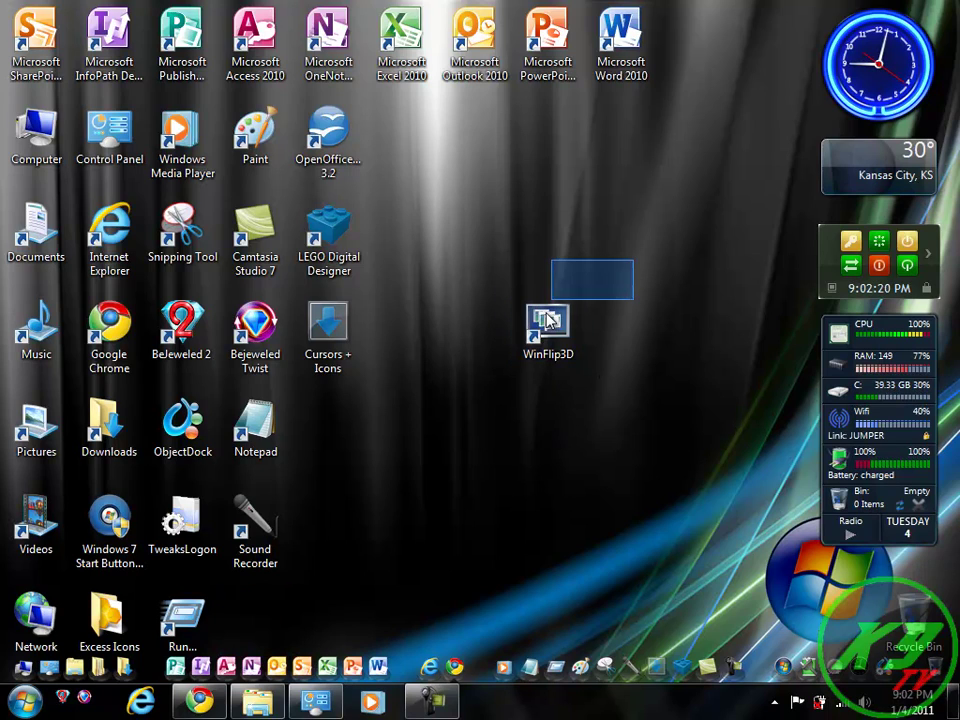
pyautogui.click(473, 400)
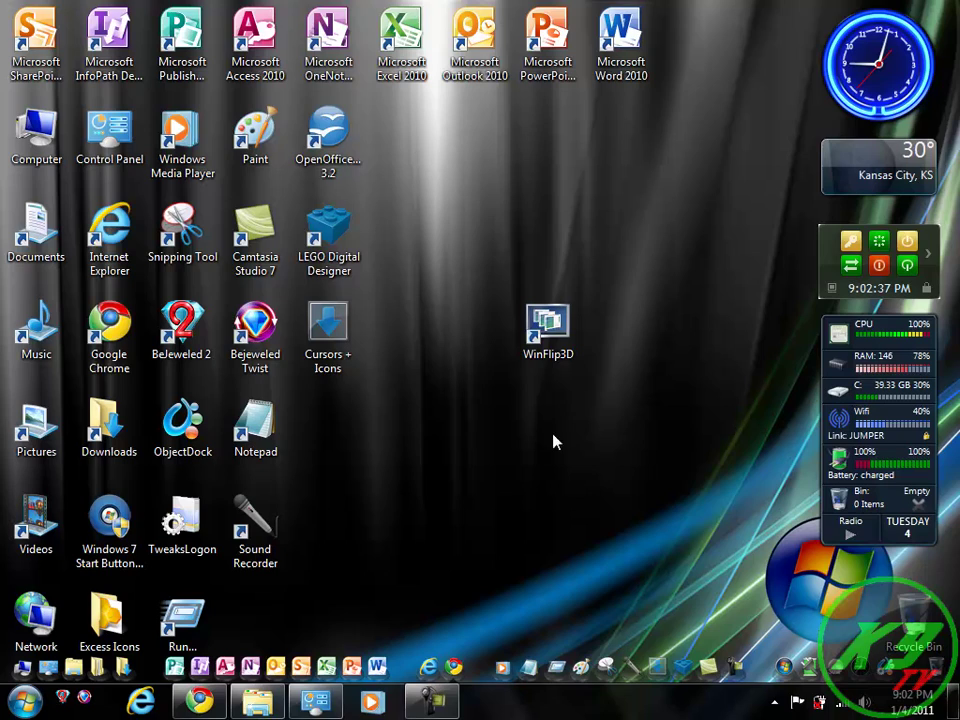
pyautogui.moveTo(636, 243); pyautogui.dragTo(462, 417)
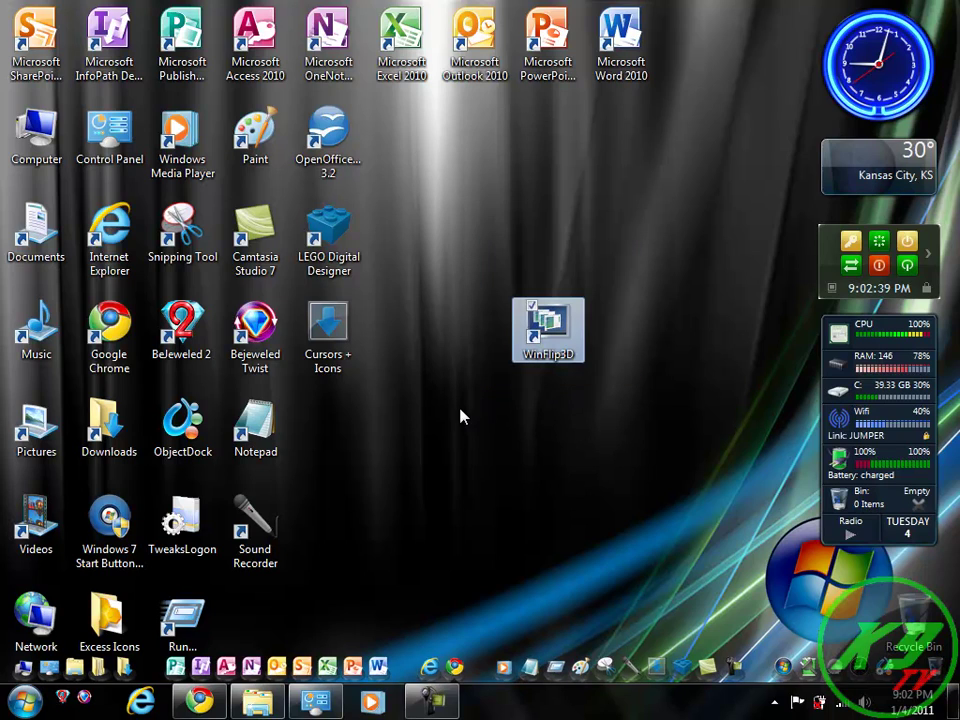
pyautogui.click(518, 416)
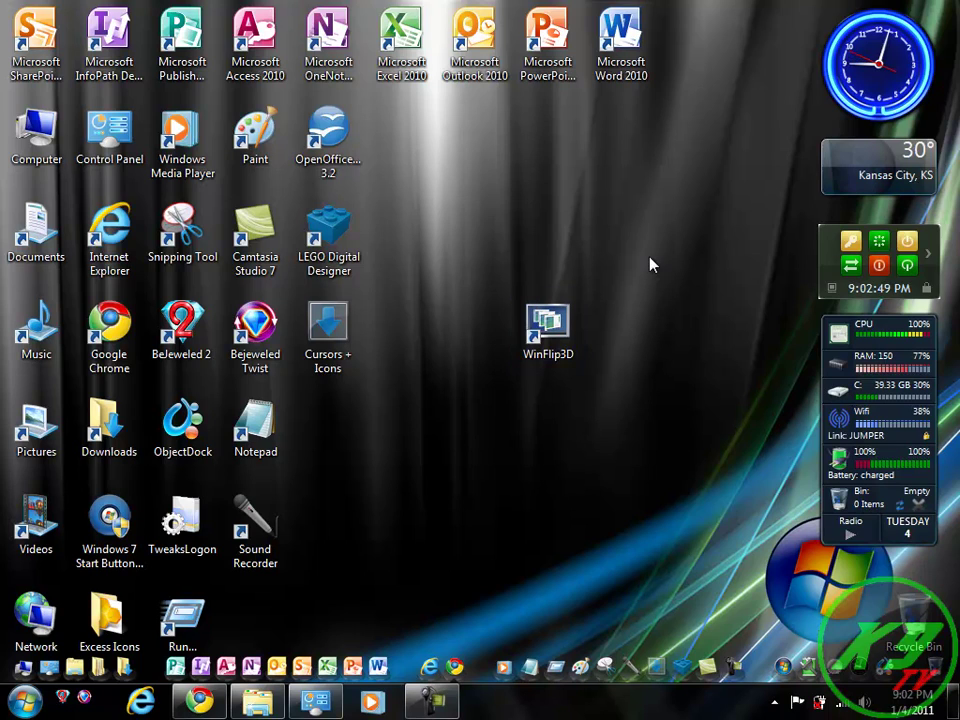
pyautogui.moveTo(650, 264); pyautogui.dragTo(489, 401)
pyautogui.click(489, 415)
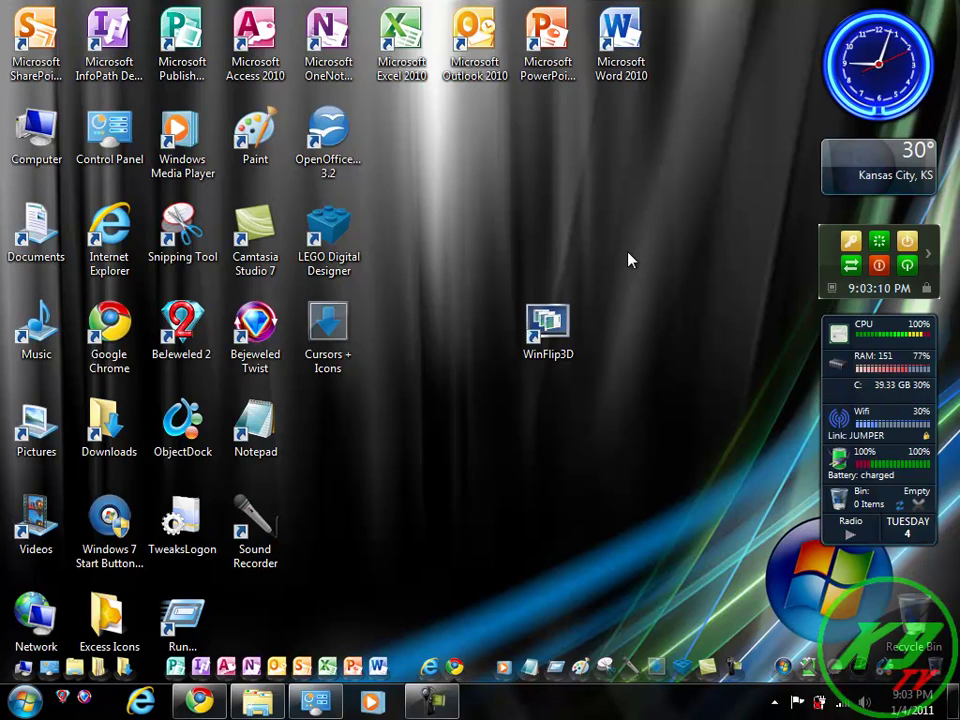
pyautogui.moveTo(628, 260); pyautogui.dragTo(520, 370)
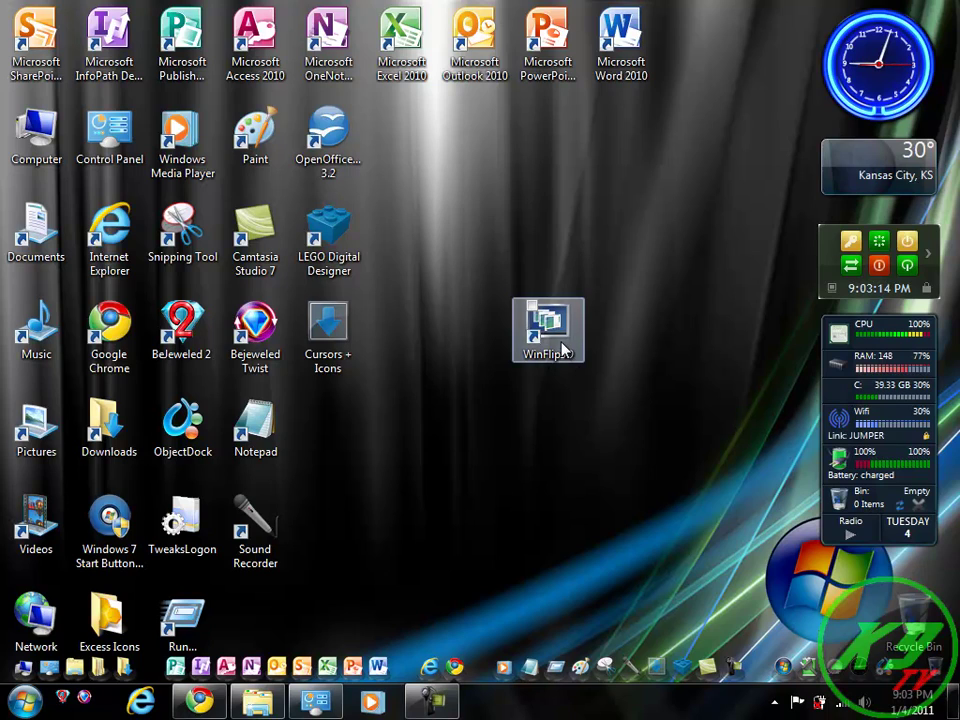
pyautogui.click(542, 439)
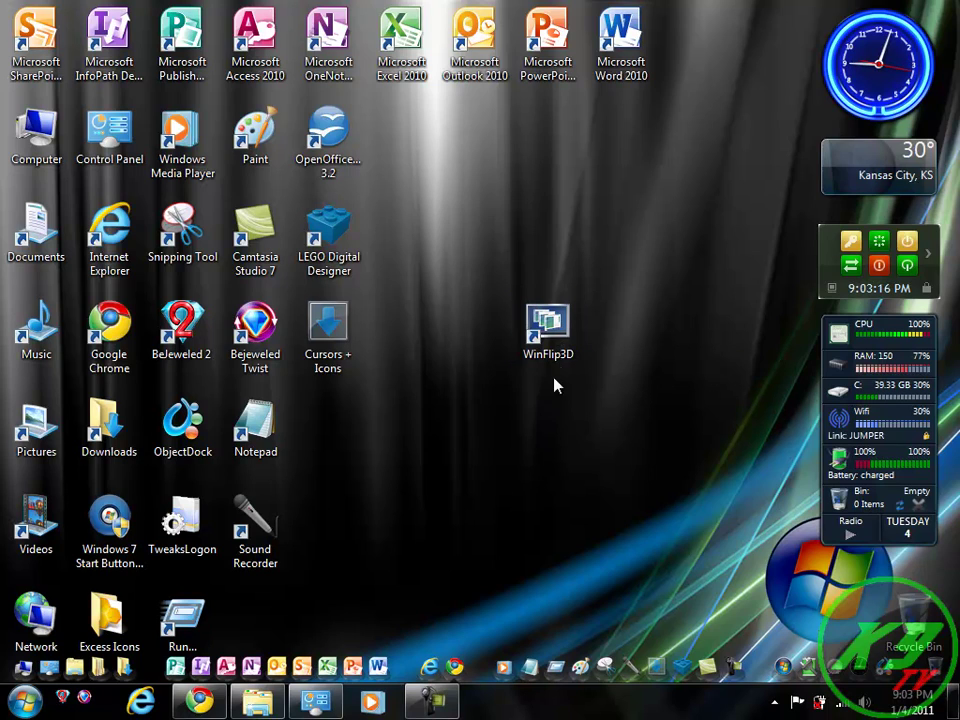
pyautogui.doubleClick(561, 344)
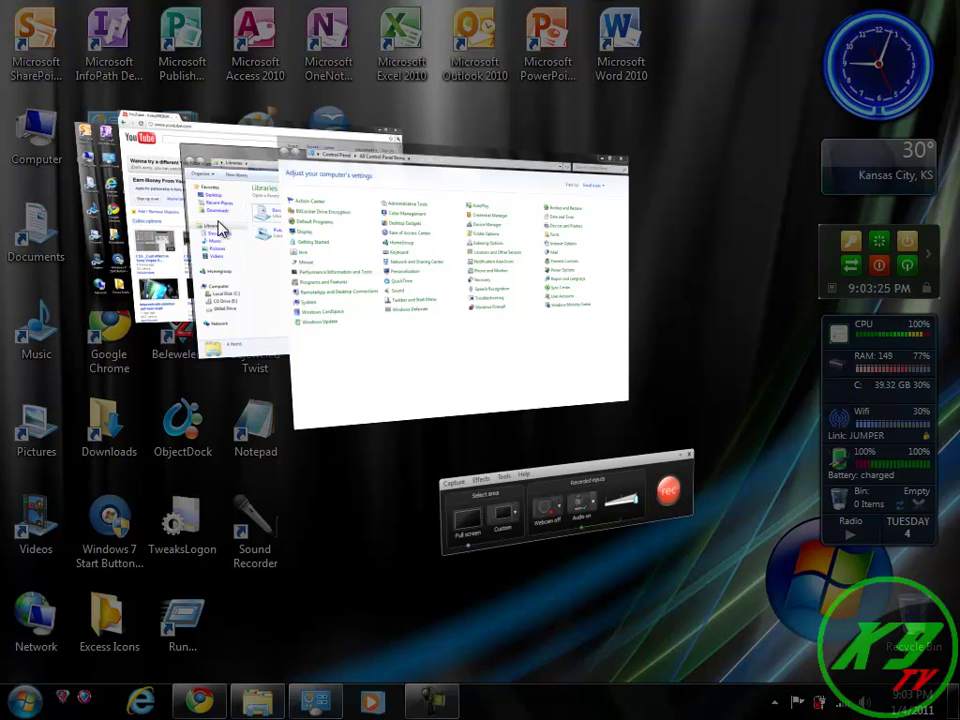
pyautogui.scroll(-1, 317, 253)
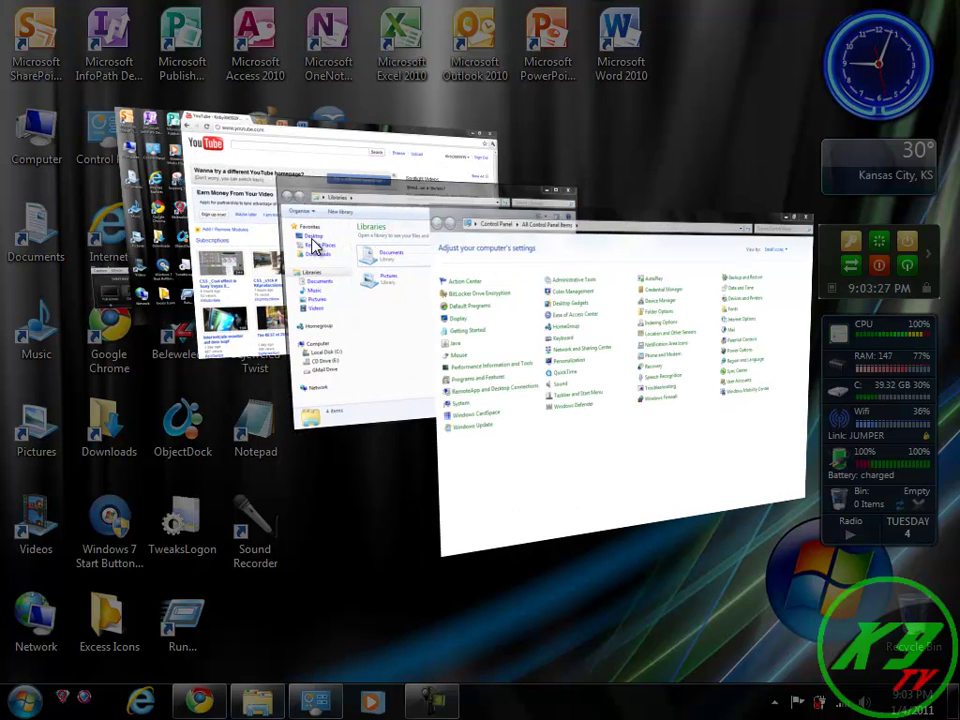
pyautogui.scroll(-1, 316, 240)
pyautogui.scroll(-1, 315, 235)
pyautogui.scroll(-1, 315, 233)
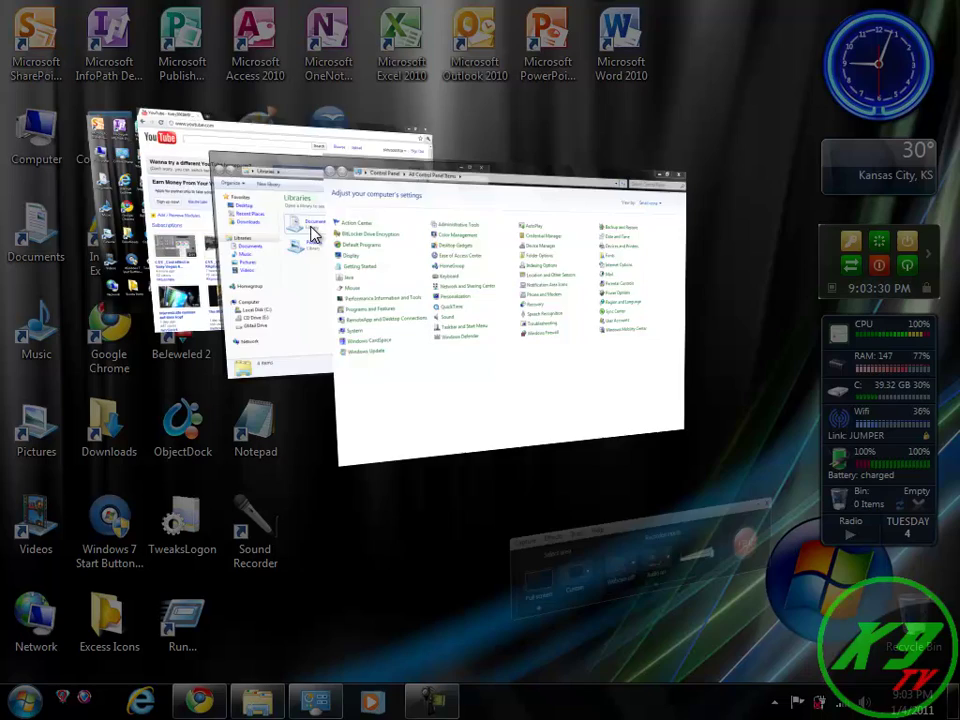
pyautogui.scroll(1, 315, 233)
pyautogui.scroll(-1, 314, 234)
pyautogui.scroll(-1, 313, 235)
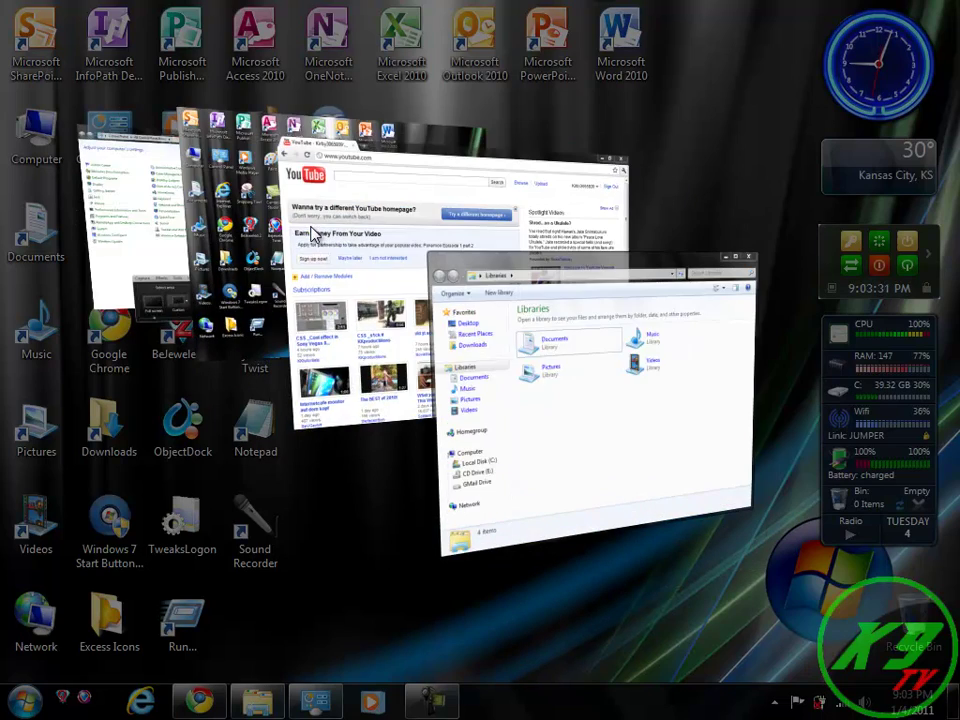
pyautogui.scroll(1, 313, 235)
pyautogui.scroll(-1, 313, 235)
pyautogui.click(578, 437)
pyautogui.press('super+d')
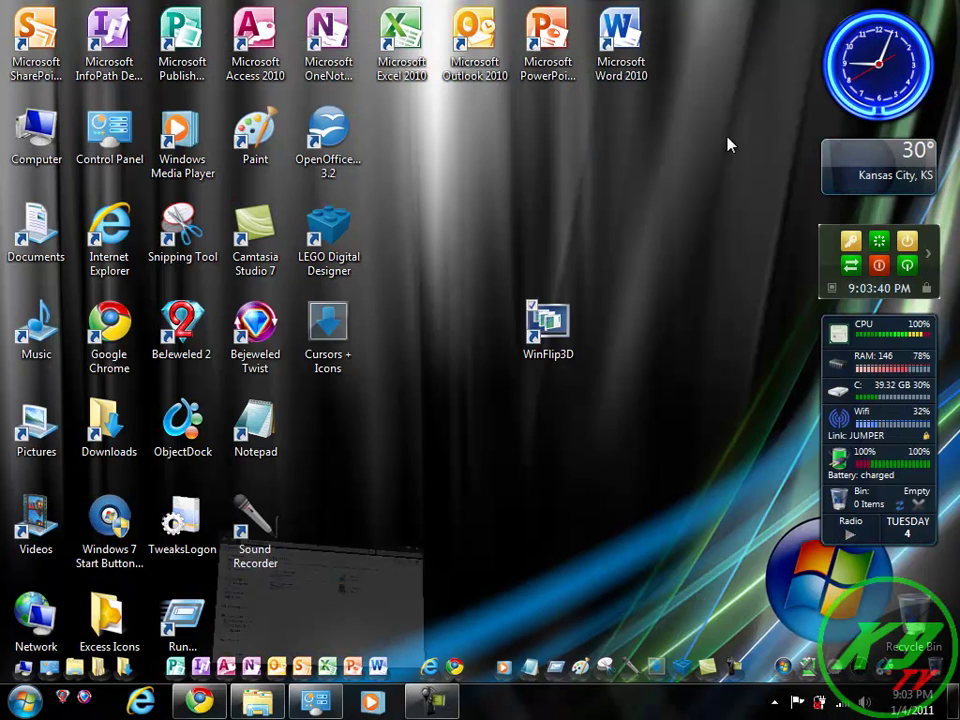
pyautogui.moveTo(698, 243); pyautogui.dragTo(505, 365)
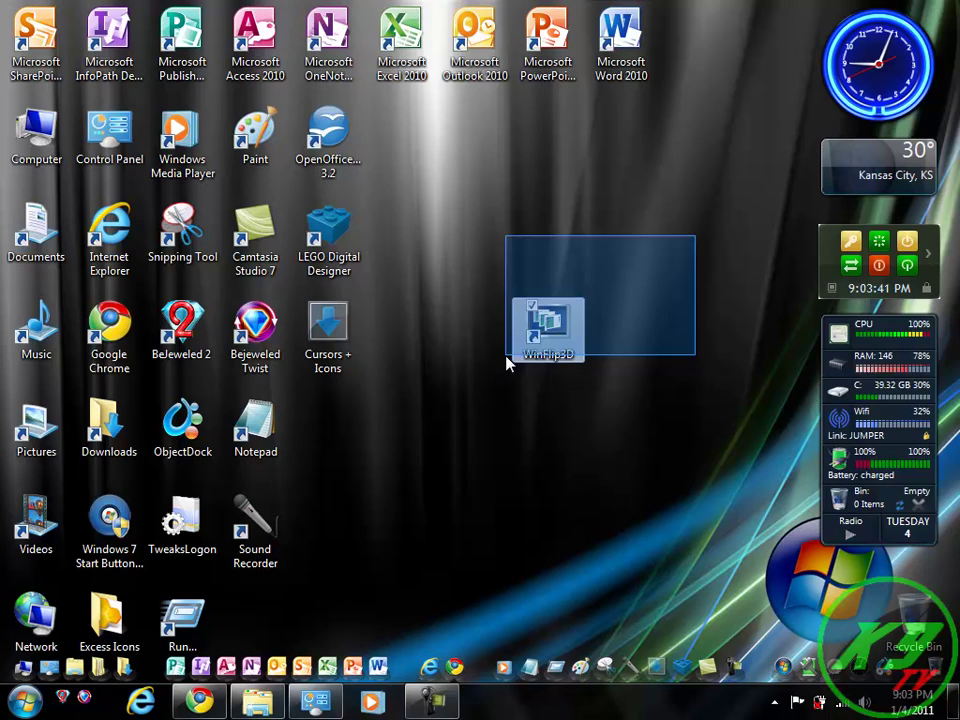
pyautogui.click(490, 371)
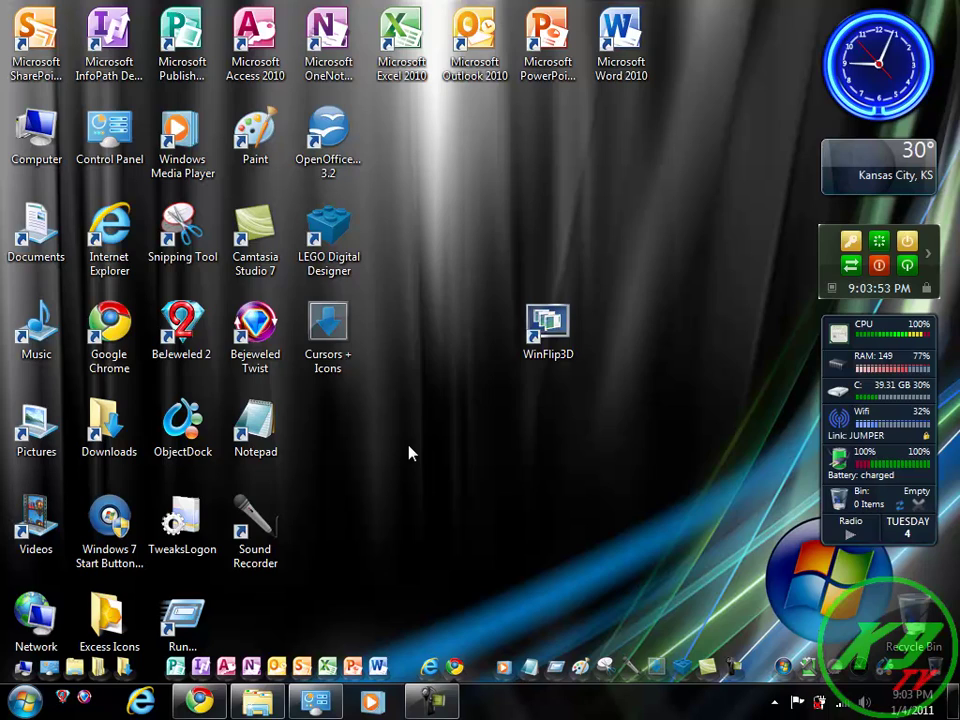
pyautogui.hotkey('alt', 'Tab')
pyautogui.hotkey('alt', 'shift', 'Tab')
pyautogui.hotkey('alt', 'Tab')
pyautogui.hotkey('alt', 'Tab')
pyautogui.hotkey('alt', 'shift', 'Tab')
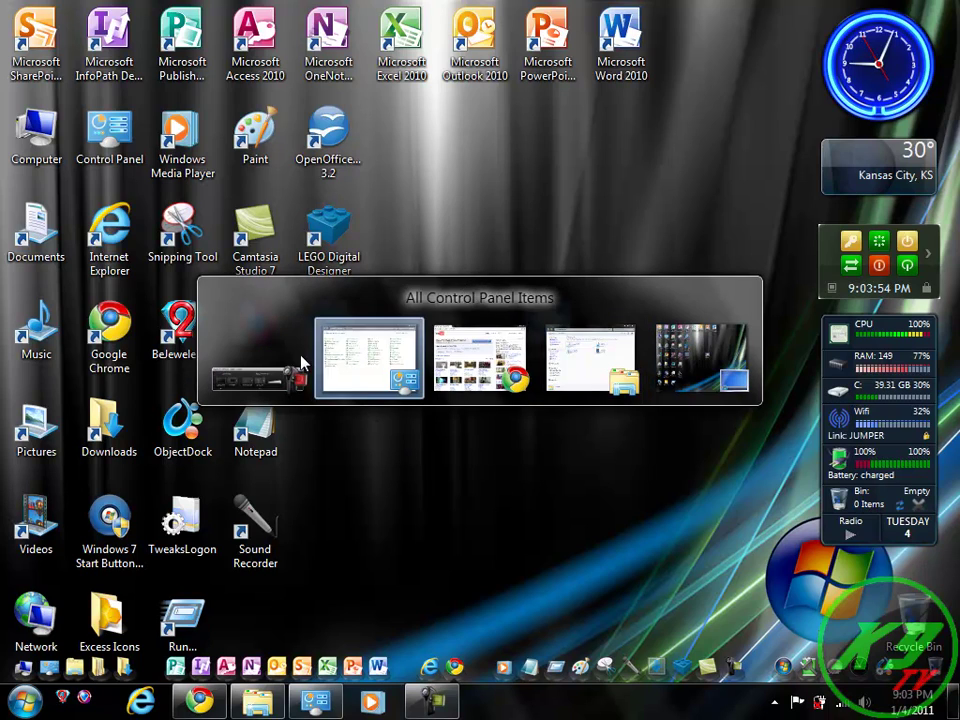
pyautogui.hotkey('alt', 'shift', 'Tab')
pyautogui.hotkey('alt', 'Tab')
pyautogui.hotkey('alt', 'Tab')
pyautogui.hotkey('alt', 'Tab')
pyautogui.hotkey('alt', 'shift', 'Tab')
pyautogui.hotkey('alt', 'shift', 'Tab')
pyautogui.hotkey('alt', 'Tab')
pyautogui.hotkey('alt', 'Tab')
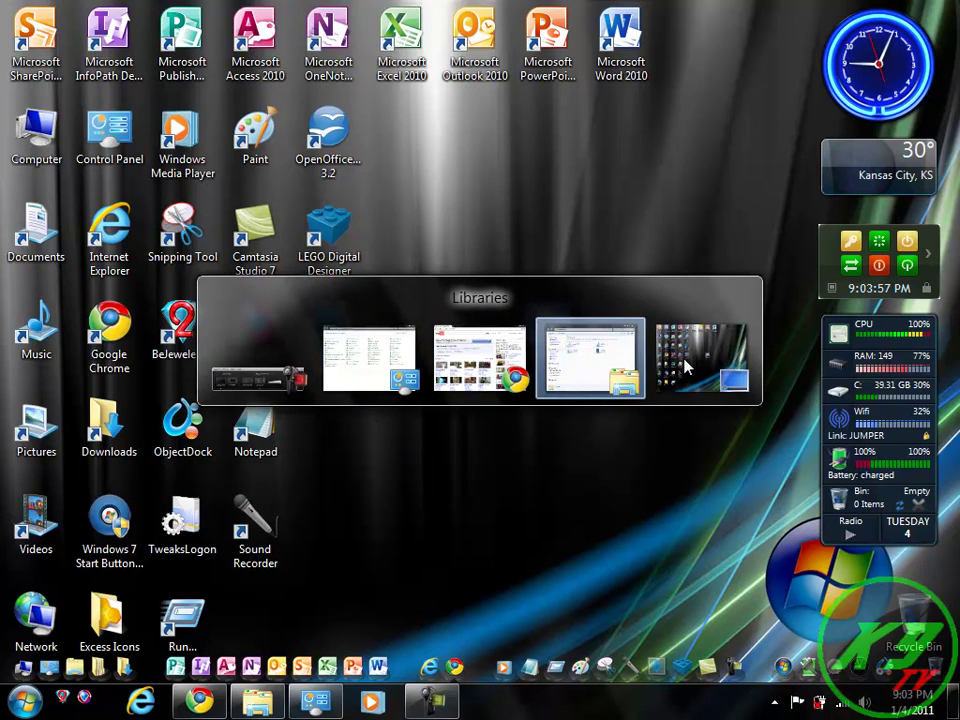
pyautogui.hotkey('alt', 'Tab')
pyautogui.hotkey('alt', 'Tab')
pyautogui.hotkey('alt', 'shift', 'Tab')
pyautogui.hotkey('alt', 'shift', 'Tab')
pyautogui.hotkey('alt', 'shift', 'Tab')
pyautogui.hotkey('alt', 'shift', 'Tab')
pyautogui.hotkey('alt', 'shift', 'Tab')
pyautogui.hotkey('alt', 'Tab')
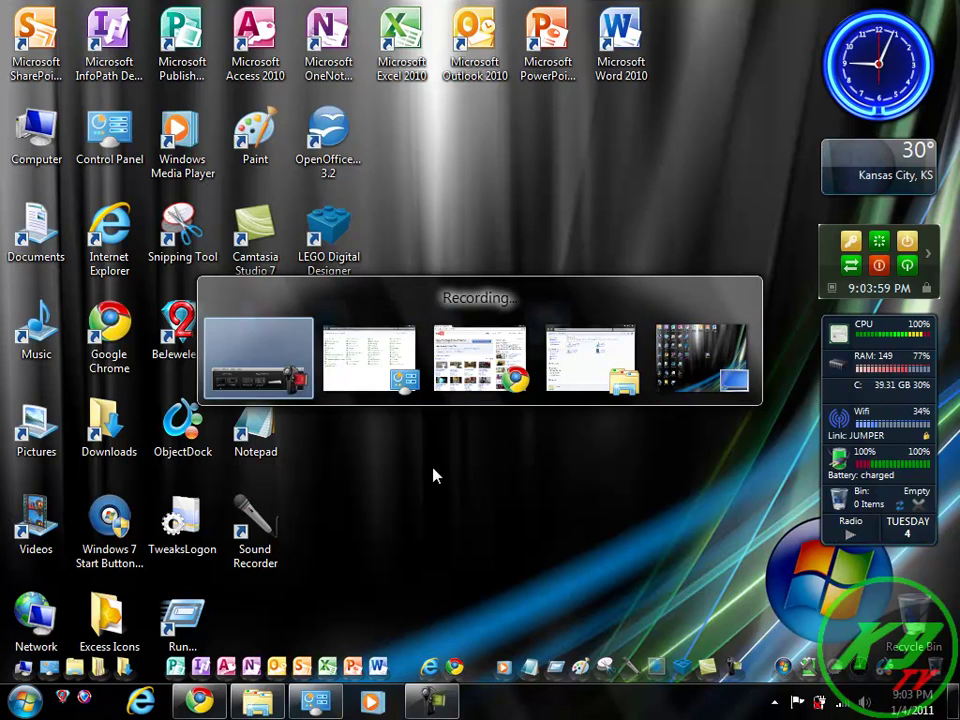
pyautogui.press('Escape')
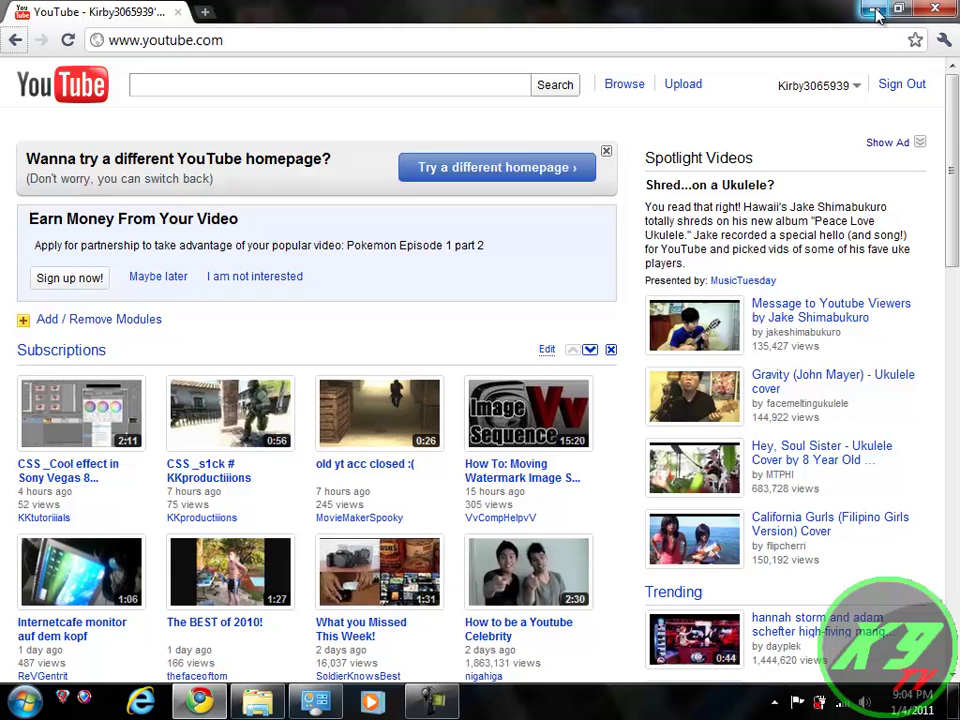
pyautogui.click(874, 12)
pyautogui.hotkey('alt', 'Tab')
pyautogui.hotkey('alt', 'shift', 'Tab')
pyautogui.hotkey('alt', 'shift', 'Tab')
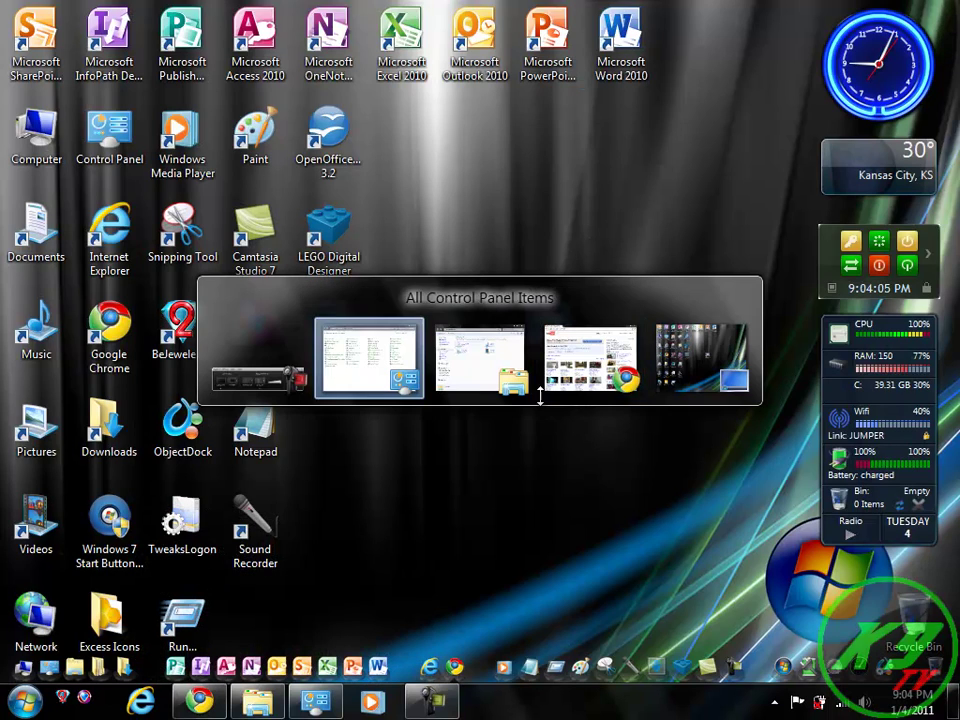
pyautogui.hotkey('alt', 'Tab')
pyautogui.hotkey('alt', 'Tab')
pyautogui.hotkey('alt', 'Tab')
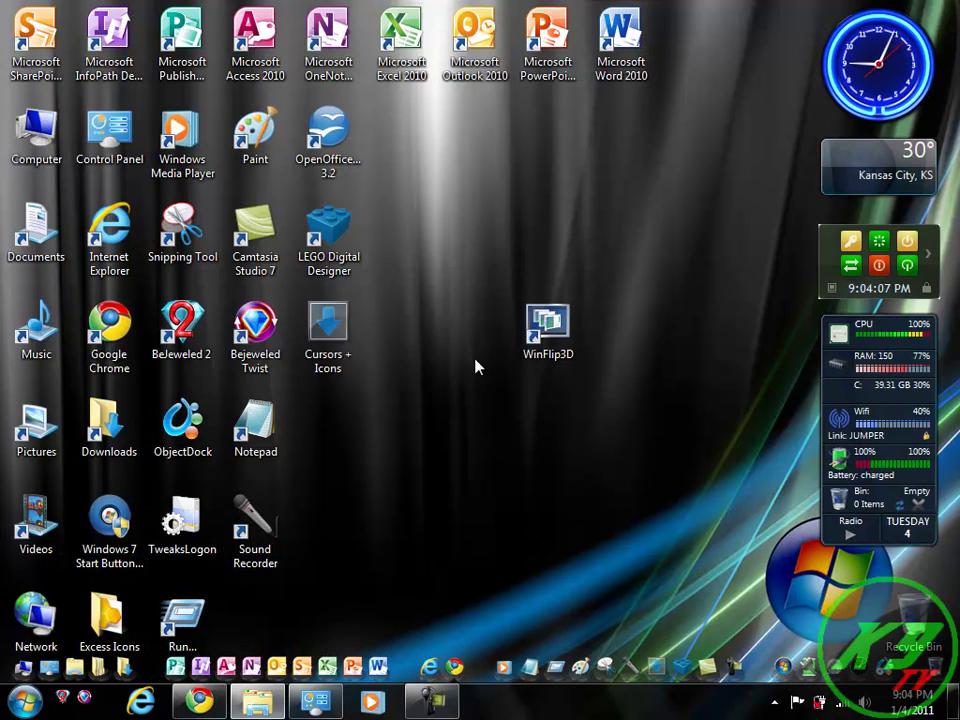
pyautogui.hotkey('alt', 'Tab')
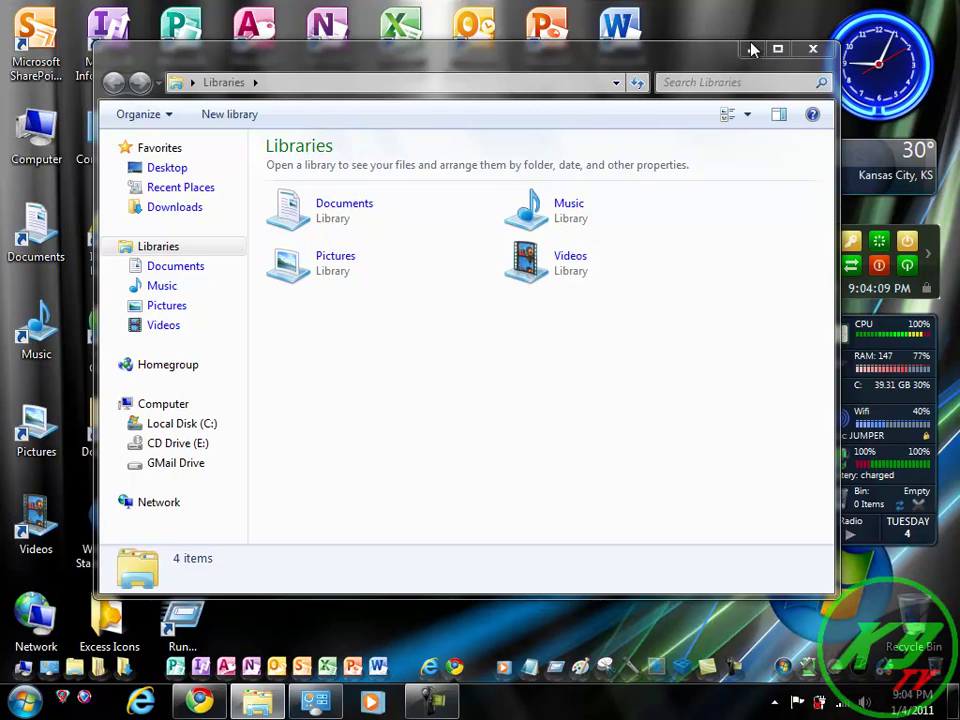
pyautogui.click(752, 55)
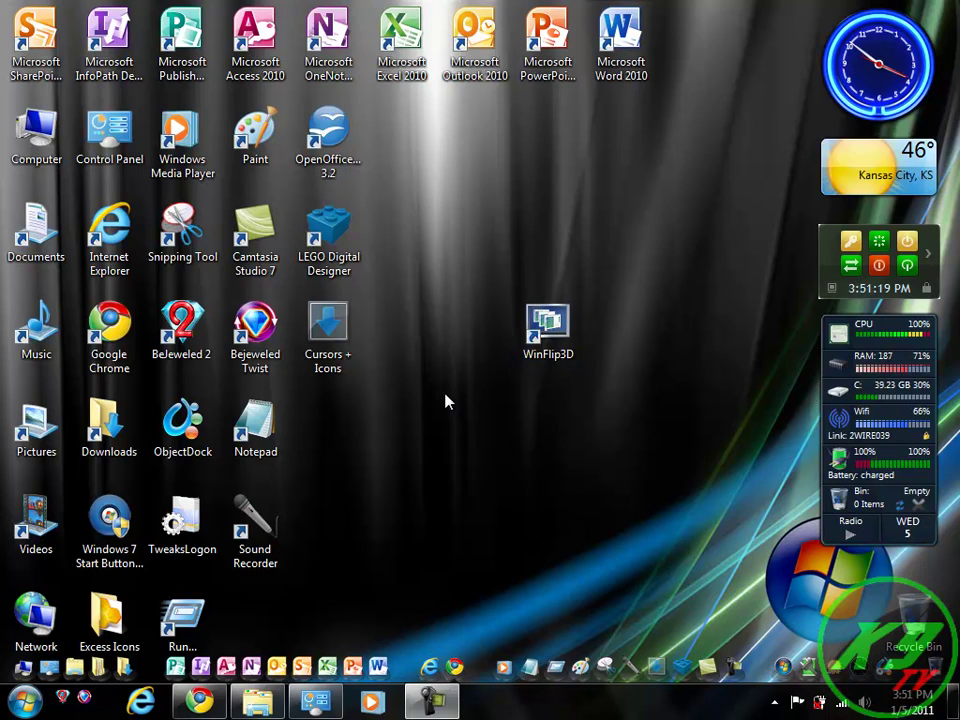
# Step: Use the desktop's New > Shortcut menu to begin a new shortcut
pyautogui.rightClick(445, 394)
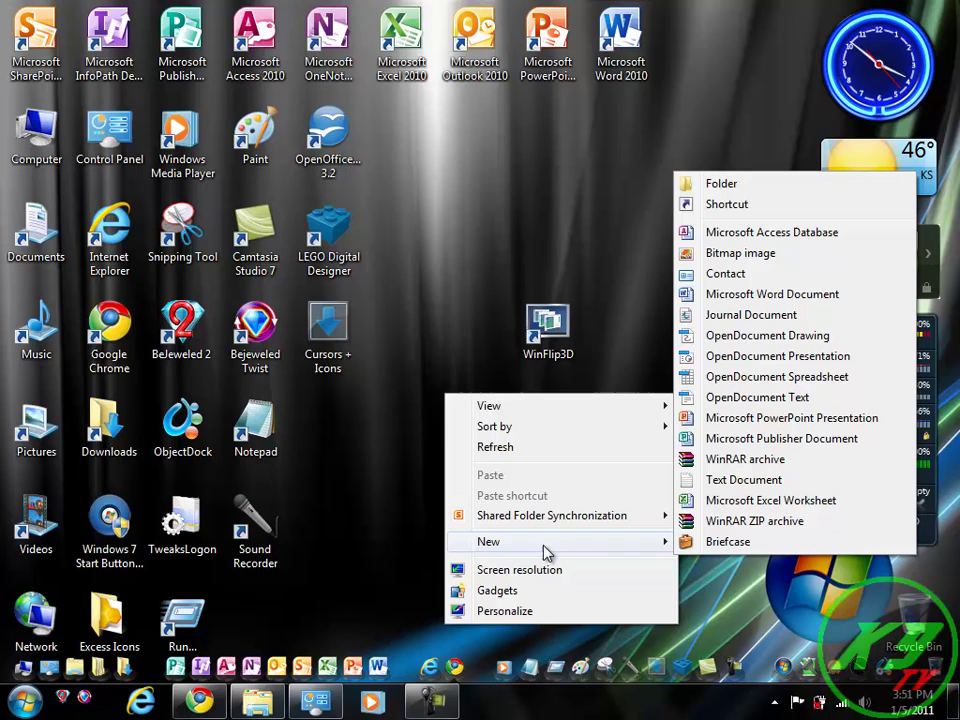
pyautogui.moveTo(489, 541)
pyautogui.click(711, 210)
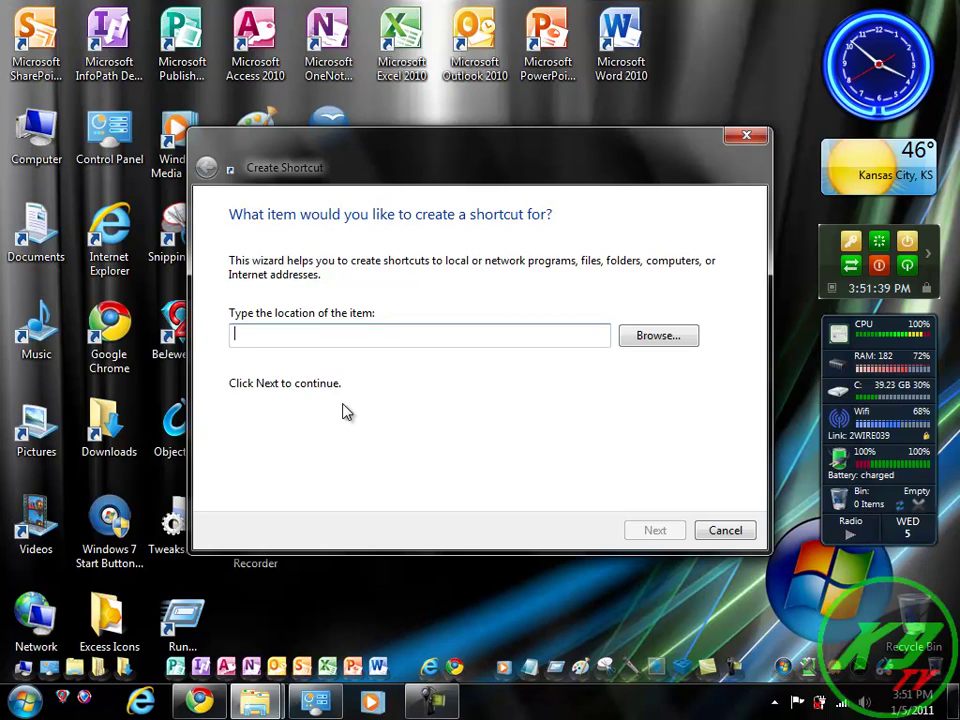
# Step: Enter 'rundll32.exe DwmApi #105' as the new shortcut's item location
pyautogui.write('run')
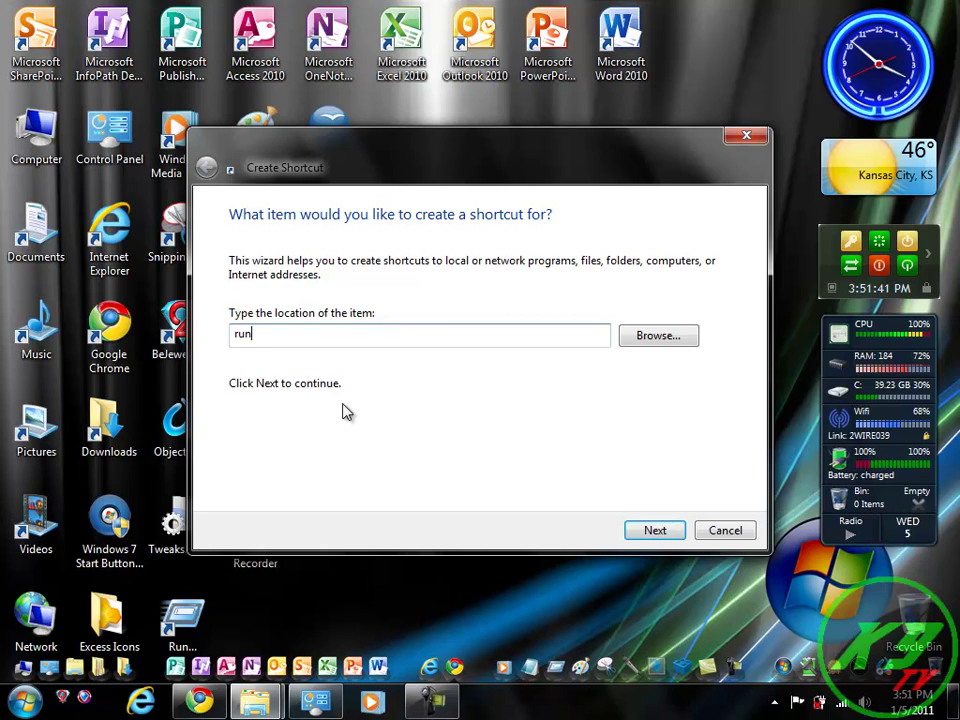
pyautogui.write('dll')
pyautogui.write('32.ex')
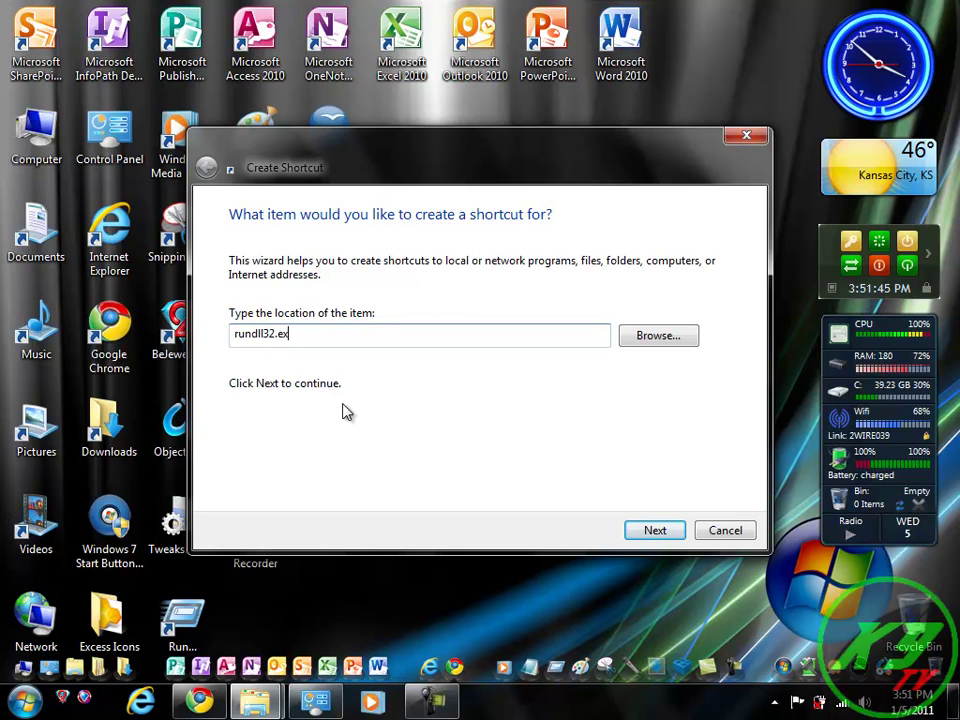
pyautogui.write('e')
pyautogui.write(' Dw')
pyautogui.write('m')
pyautogui.click(343, 410)
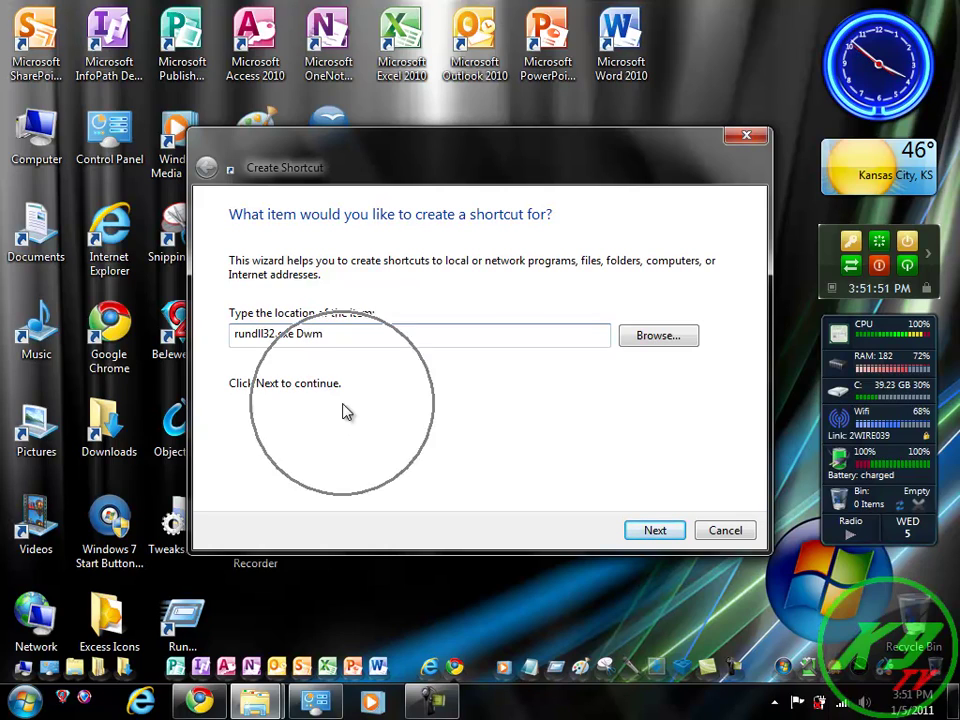
pyautogui.write('Api #')
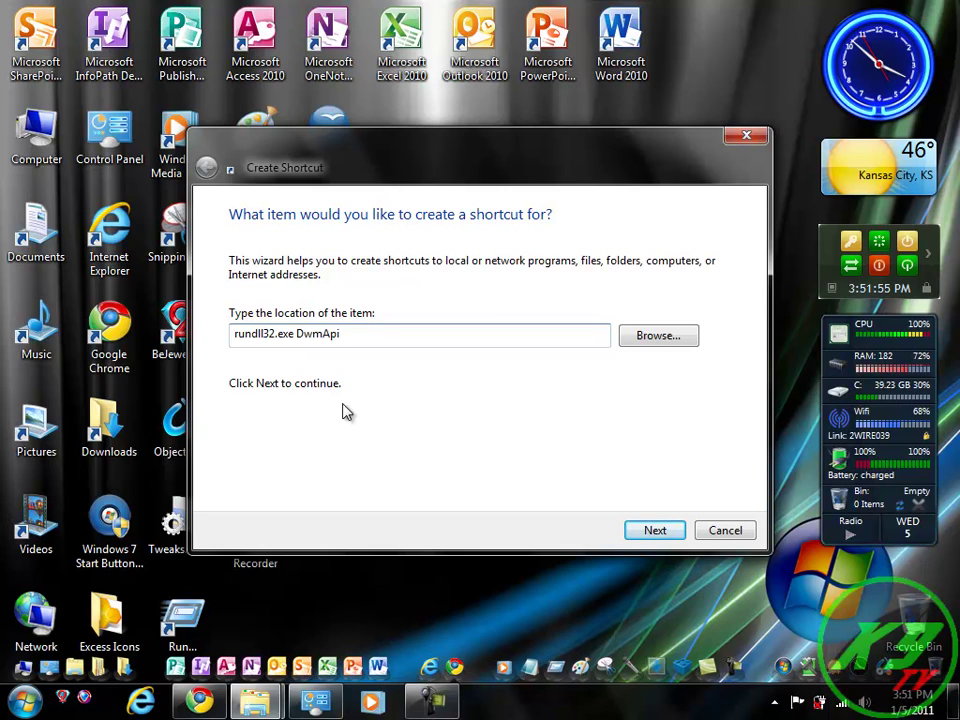
pyautogui.write('10')
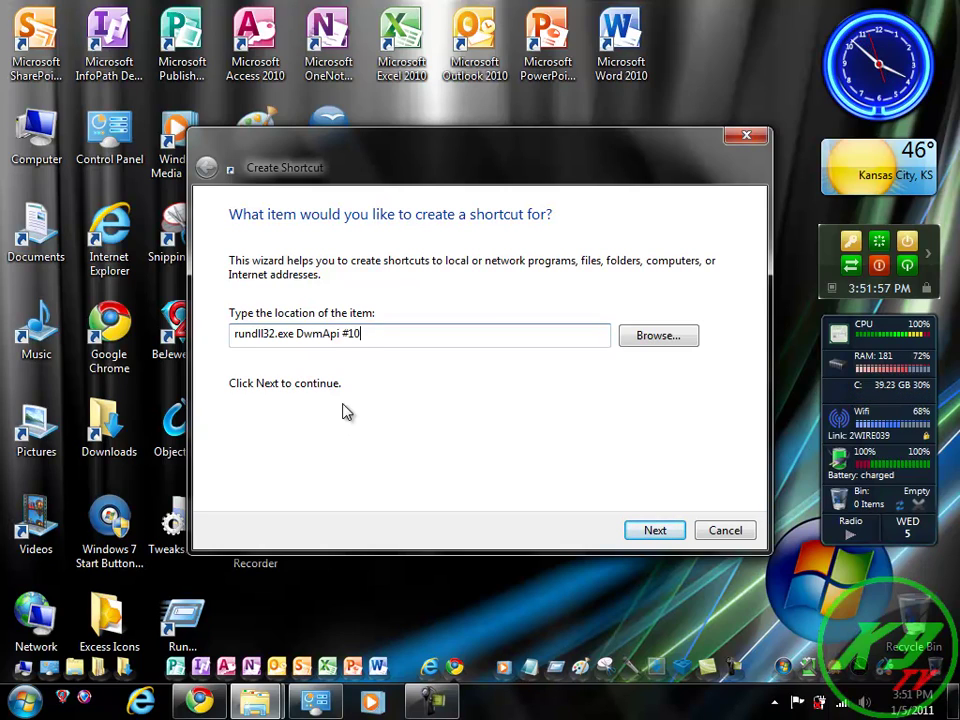
pyautogui.write('5')
# Step: Name the shortcut 'WinFLip' and finish the Create Shortcut wizard
pyautogui.press('Return')
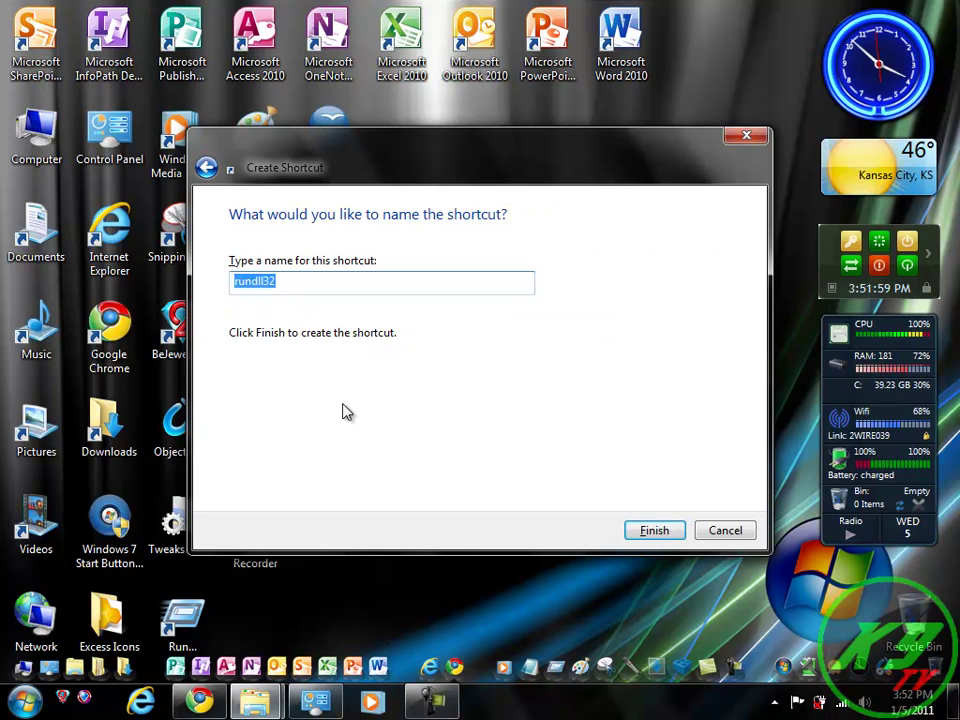
pyautogui.write('Wi')
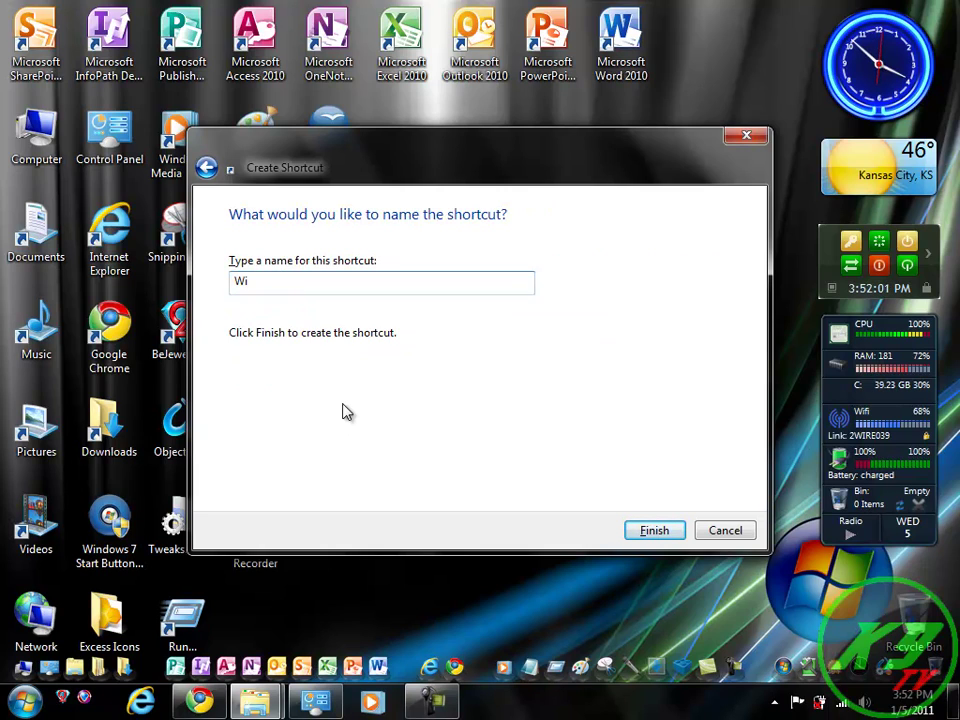
pyautogui.write('nFLip')
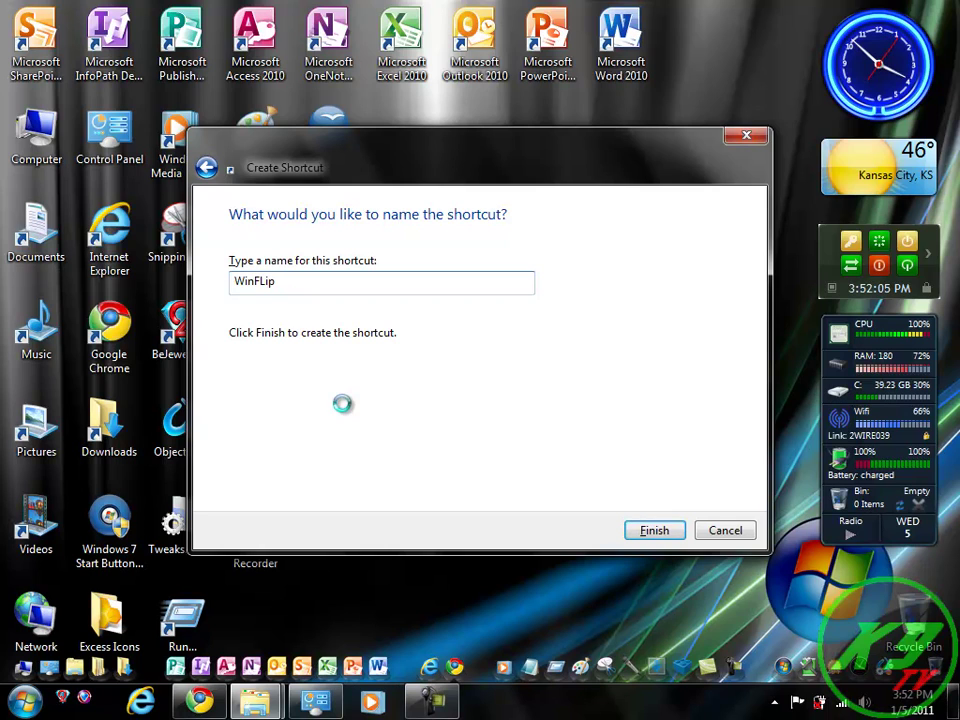
pyautogui.press('Return')
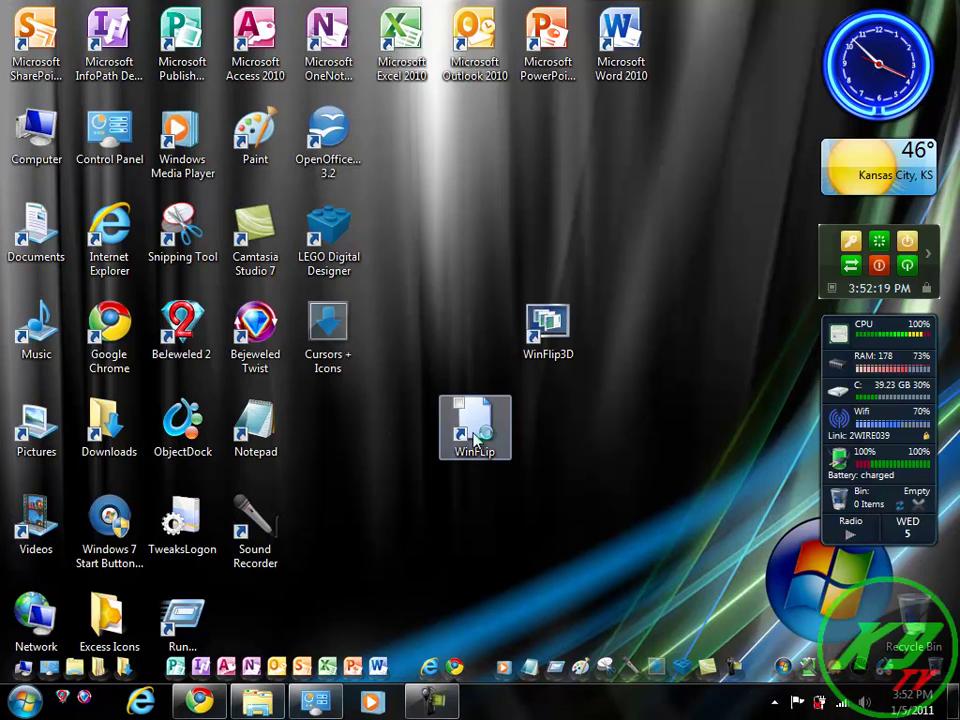
# Step: Launch WinFLip to confirm the Flip 3D stack appears, then return to the desktop
pyautogui.click(476, 440)
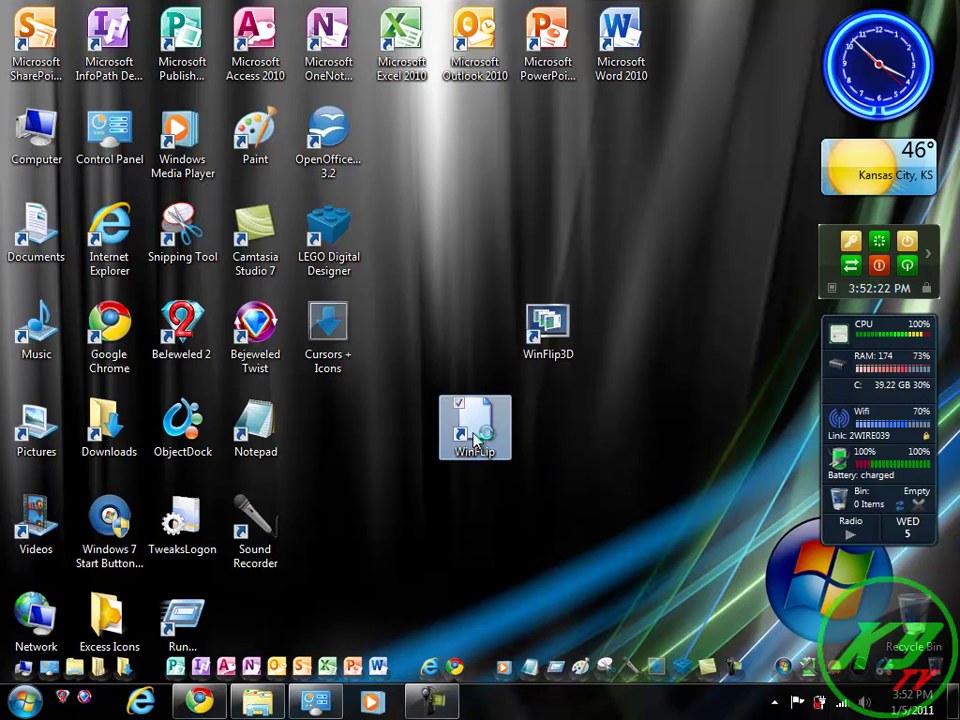
pyautogui.doubleClick(476, 440)
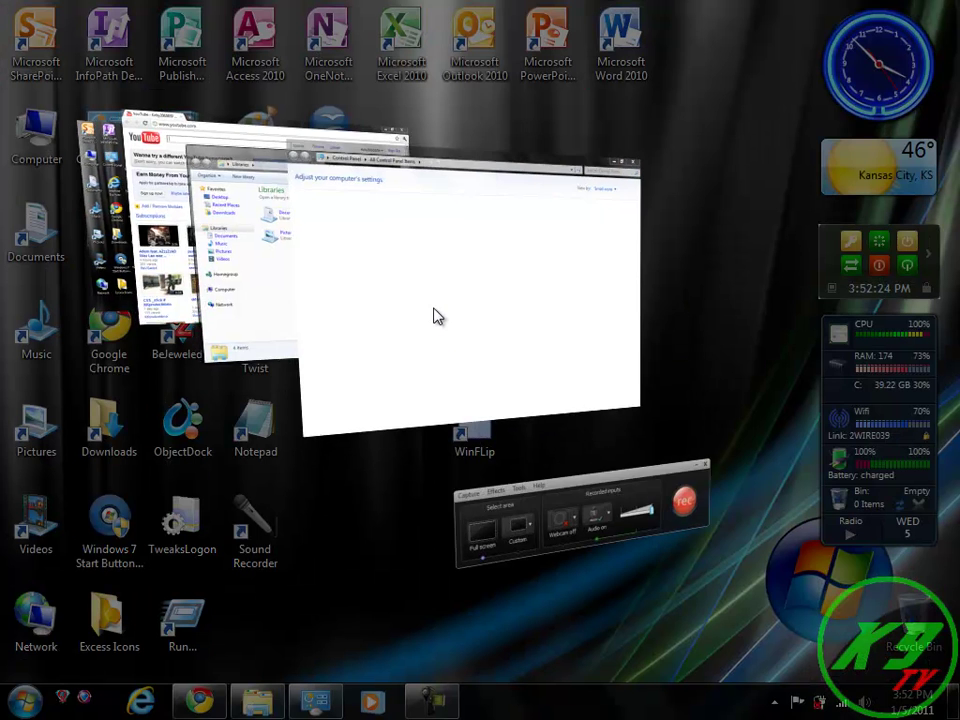
pyautogui.scroll(-1, 435, 315)
pyautogui.scroll(-1, 340, 310)
pyautogui.scroll(-1, 420, 318)
pyautogui.scroll(-1, 445, 315)
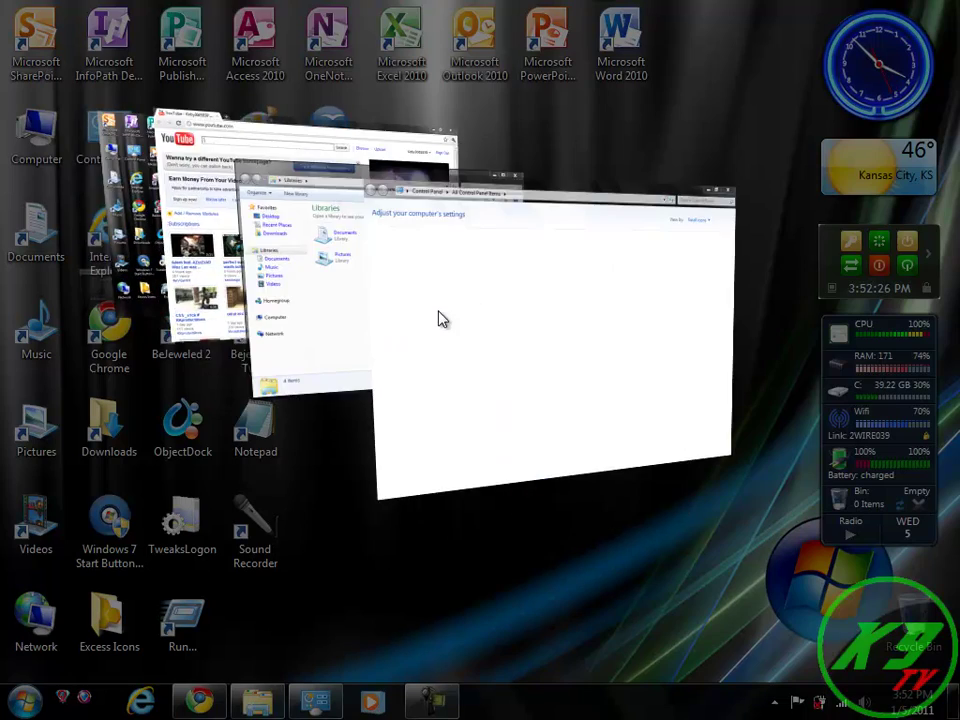
pyautogui.scroll(-1, 490, 290)
pyautogui.click(731, 81)
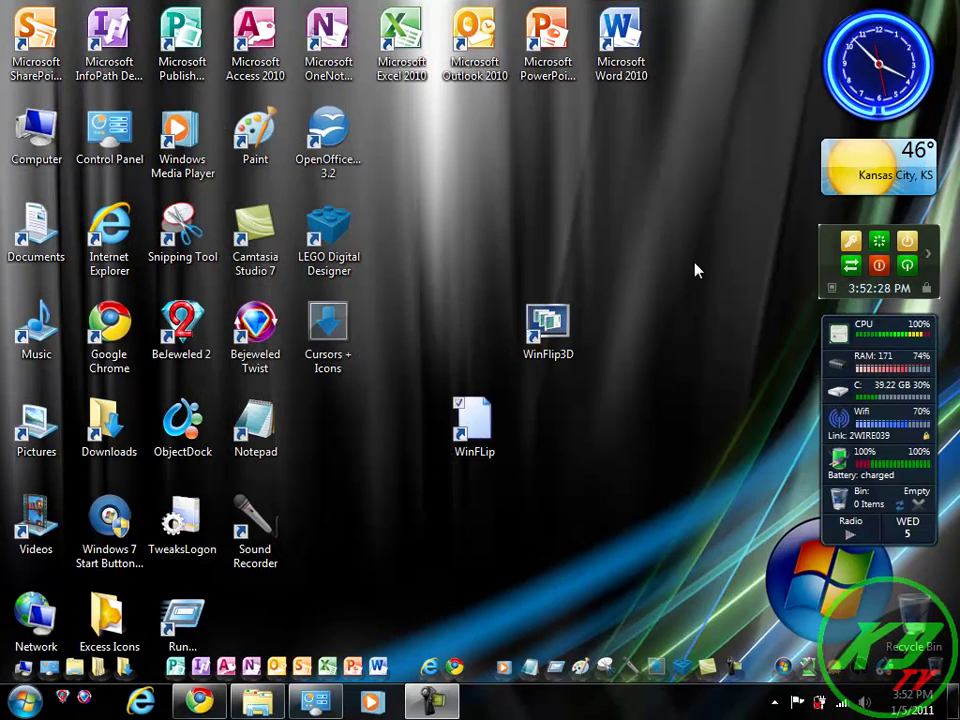
# Step: Move the WinFLip shortcut up beside the WinFlip3D shortcut
pyautogui.click(467, 410)
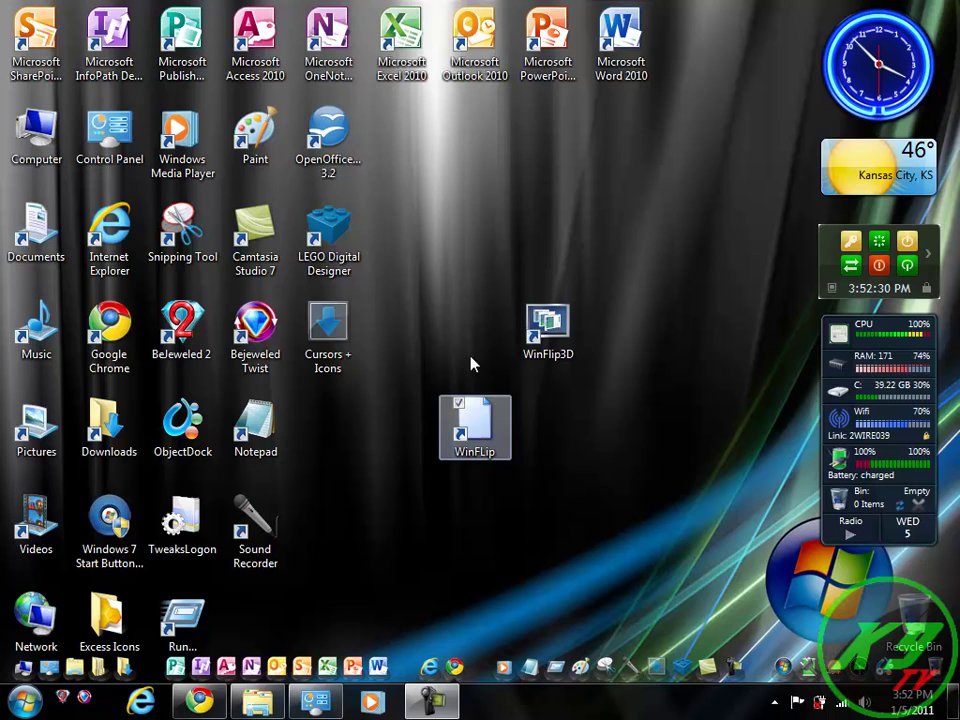
pyautogui.moveTo(478, 420); pyautogui.dragTo(476, 335)
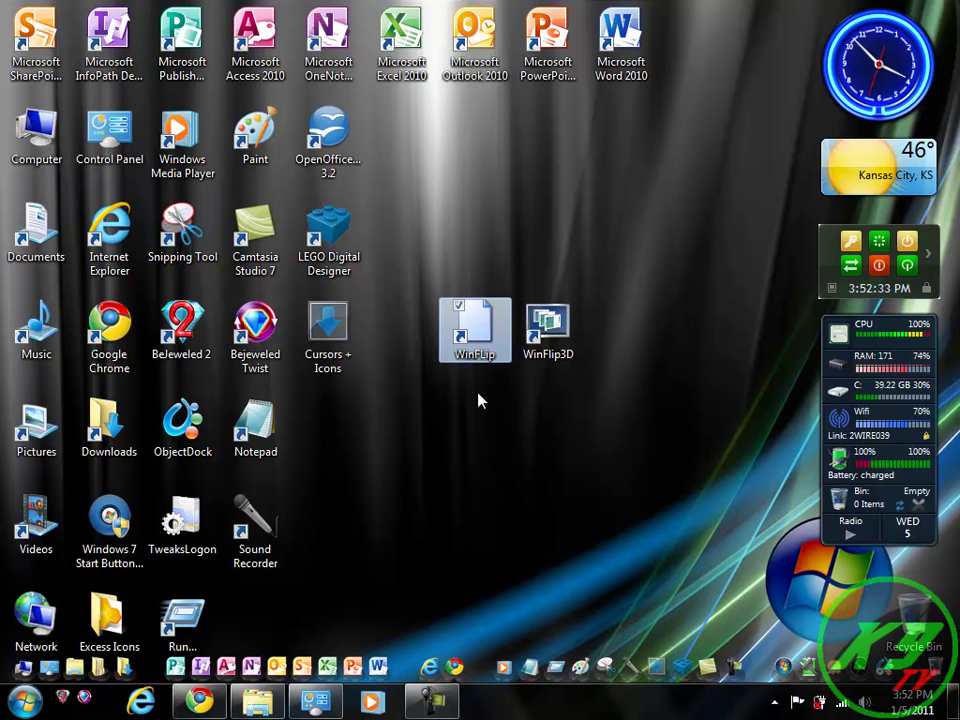
pyautogui.click(478, 399)
pyautogui.moveTo(612, 288)
pyautogui.mouseDown()
pyautogui.moveTo(519, 360)
pyautogui.moveTo(470, 340)
pyautogui.mouseUp()
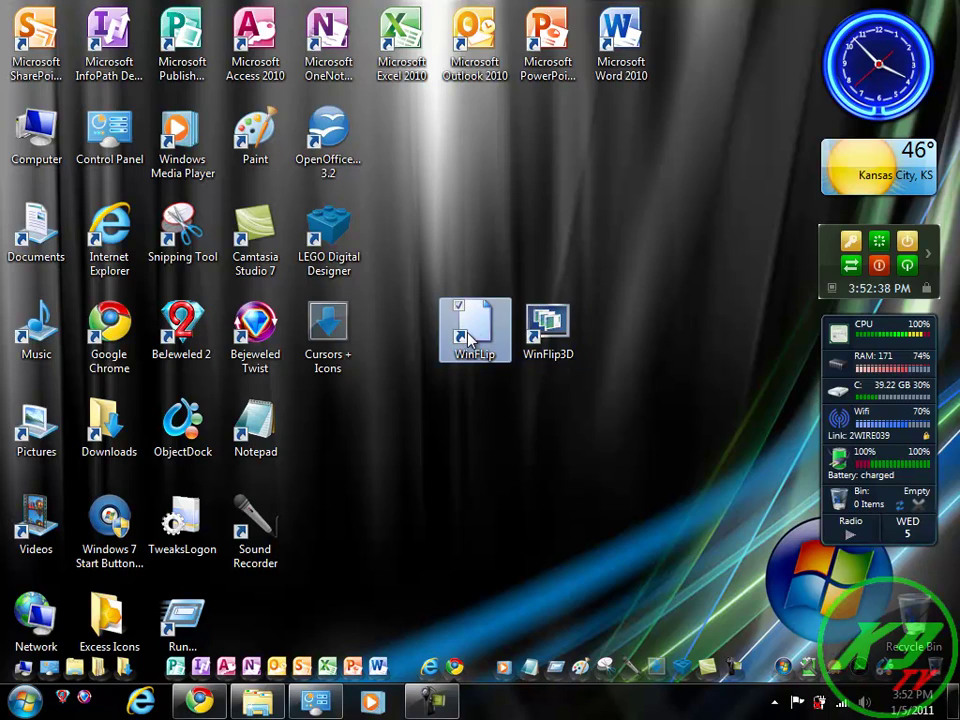
# Step: From WinFLip's Properties, start Change Icon and browse C:\Windows for an icon file
pyautogui.rightClick(470, 340)
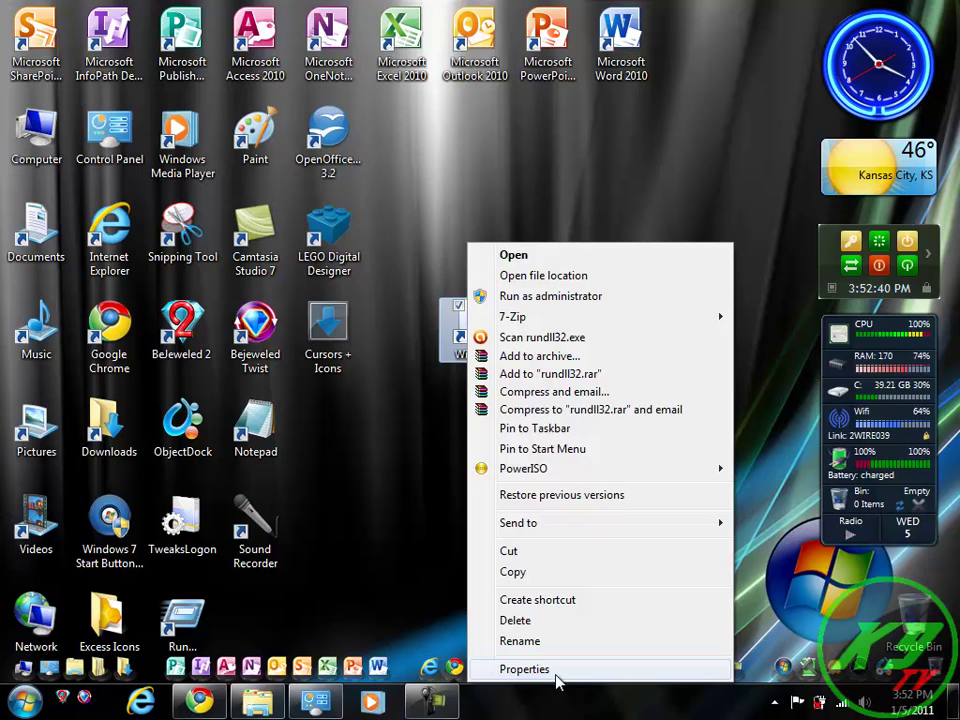
pyautogui.click(553, 669)
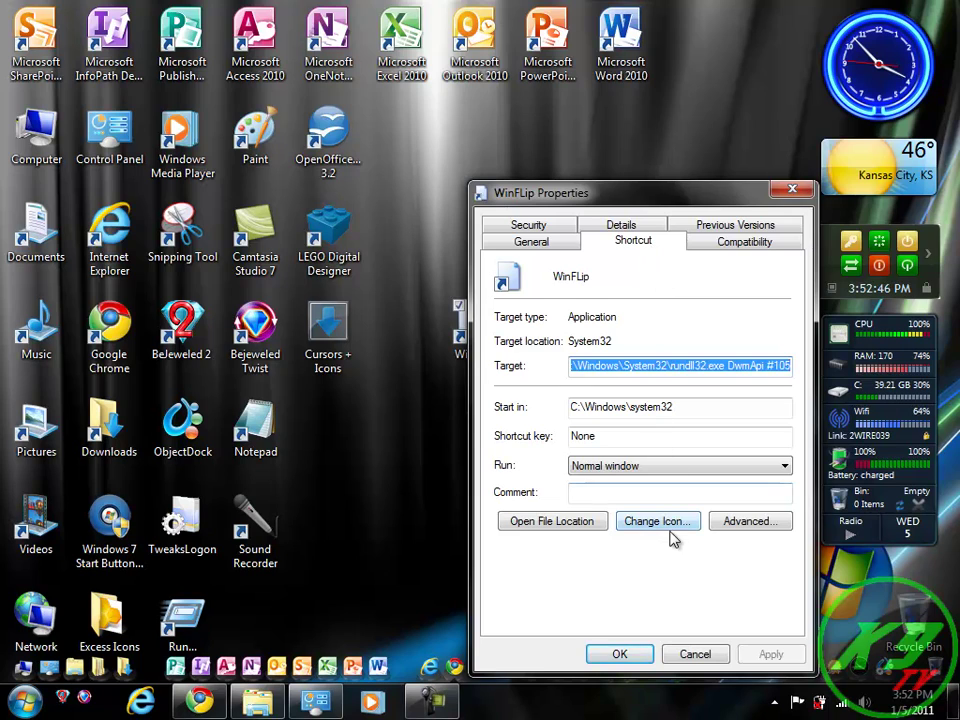
pyautogui.click(671, 532)
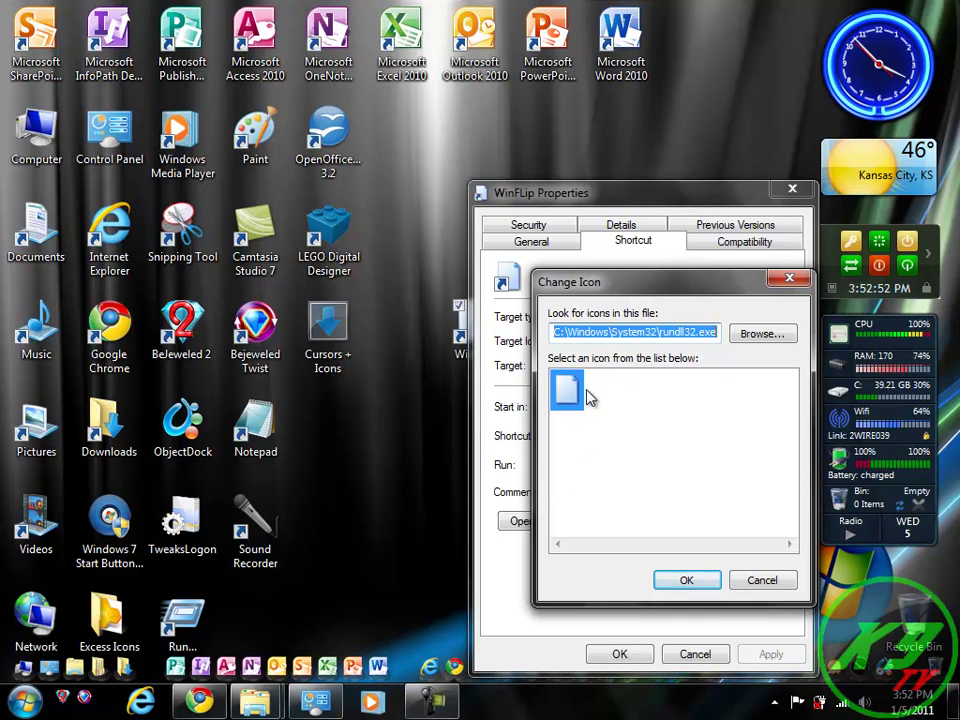
pyautogui.click(790, 336)
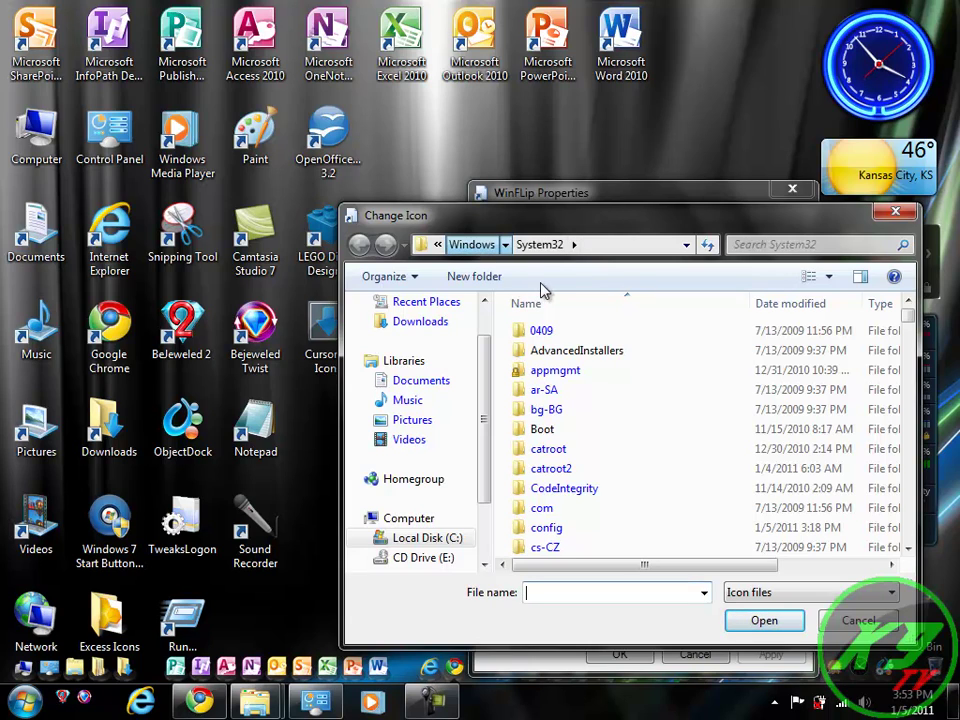
# Step: Find explorer.exe in C:\Windows and load its icons into the icon picker
pyautogui.click(763, 244)
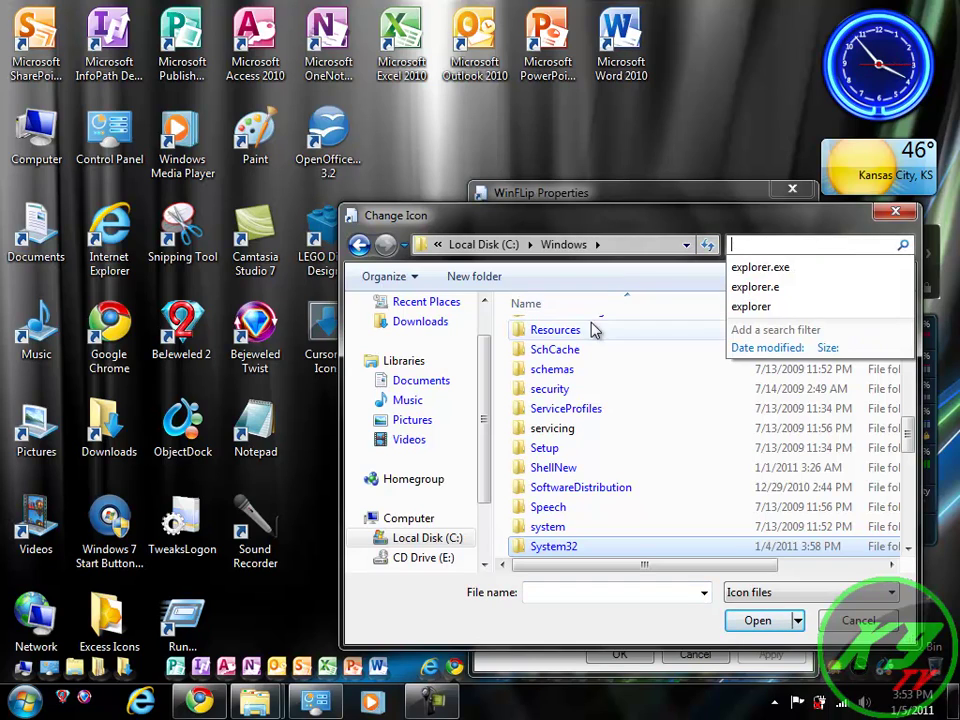
pyautogui.click(778, 272)
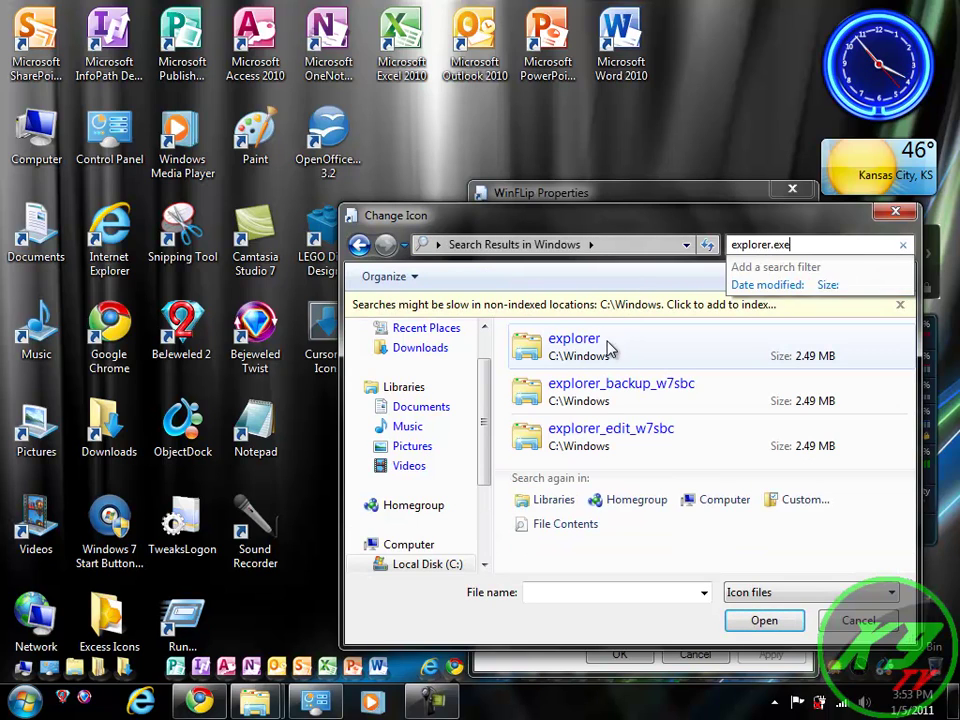
pyautogui.click(608, 346)
pyautogui.click(752, 621)
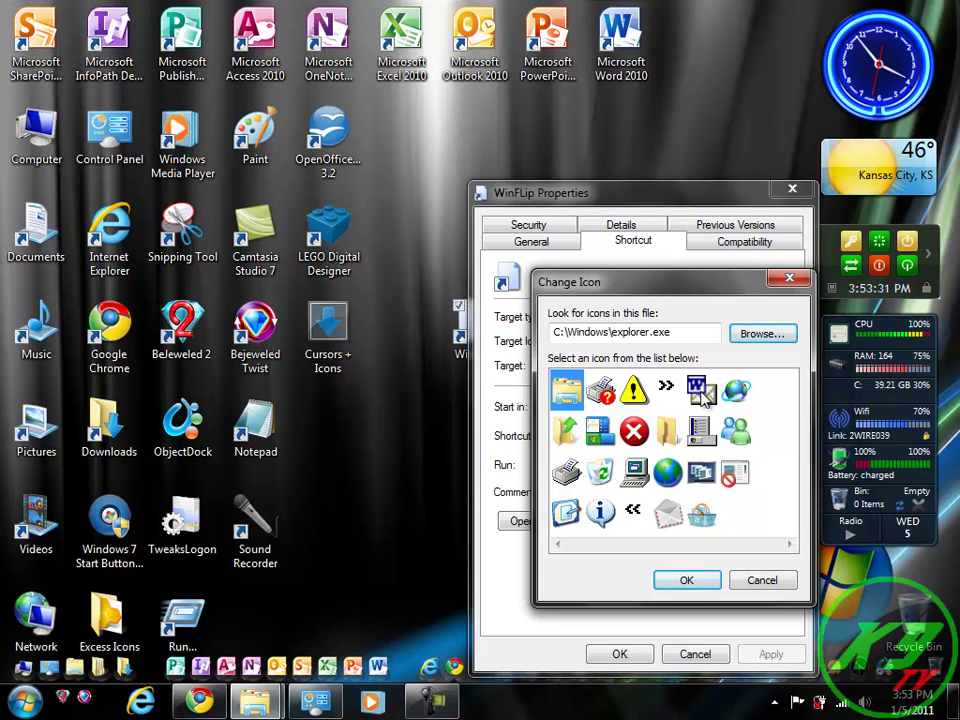
# Step: Apply the Flip 3D window-stack icon from explorer.exe to WinFLip
pyautogui.click(703, 474)
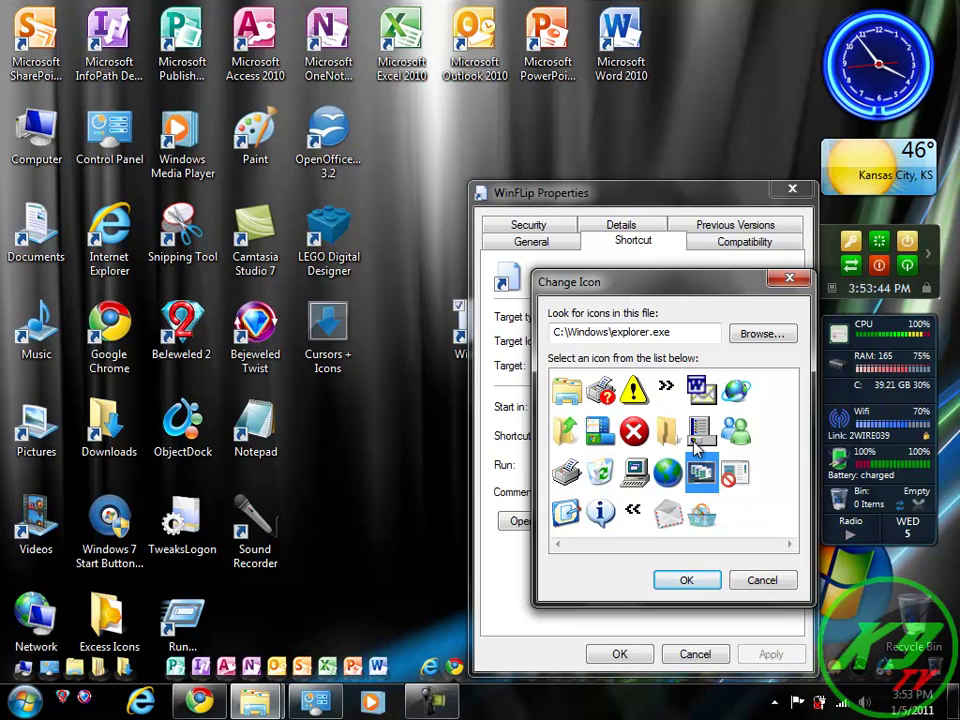
pyautogui.click(697, 582)
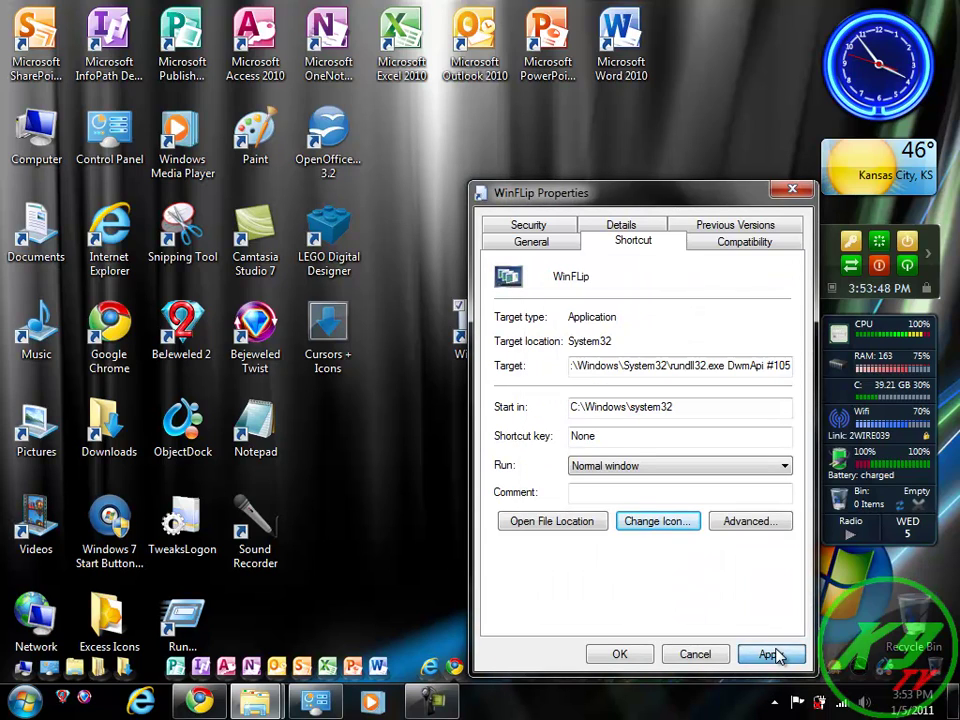
pyautogui.click(776, 655)
# Step: Close the properties and drag WinFlip onto the Quick Launch bar beside Start
pyautogui.click(634, 655)
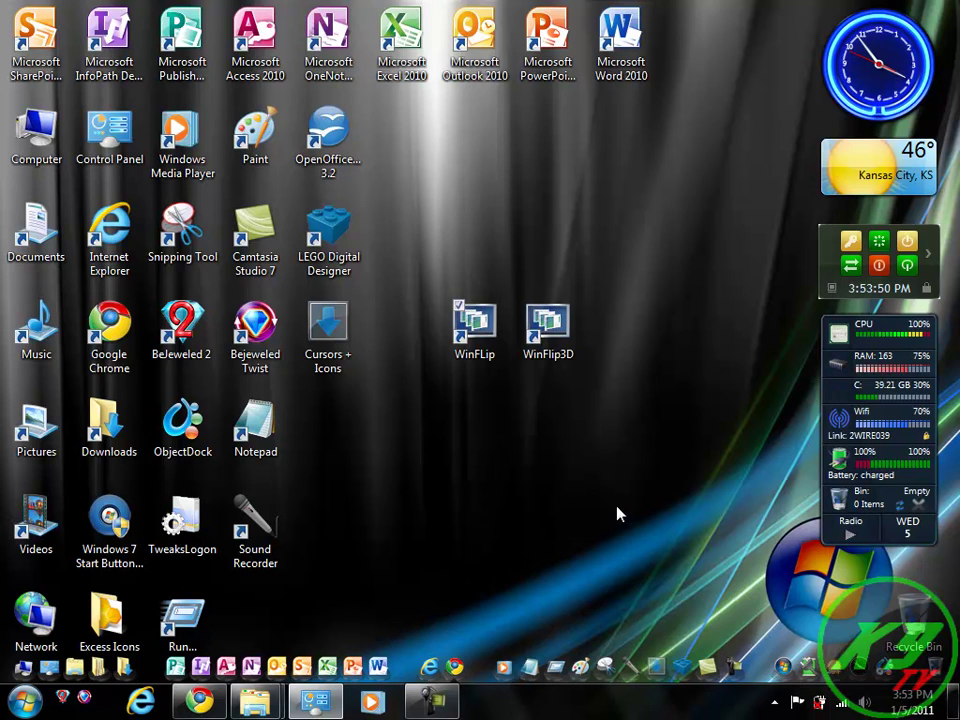
pyautogui.moveTo(531, 257); pyautogui.dragTo(405, 383)
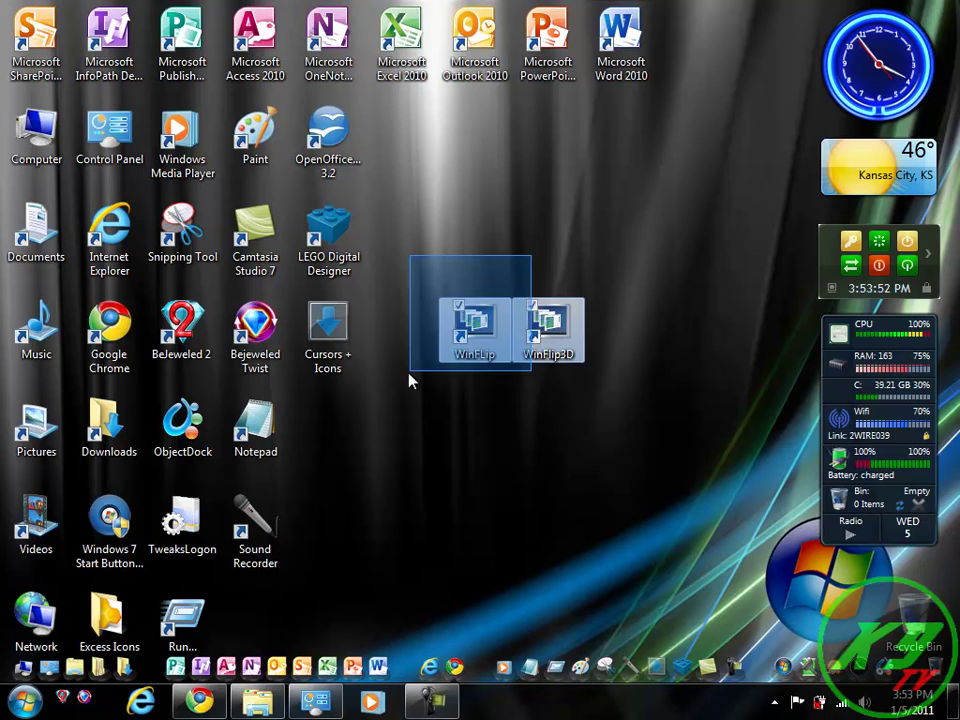
pyautogui.click(475, 368)
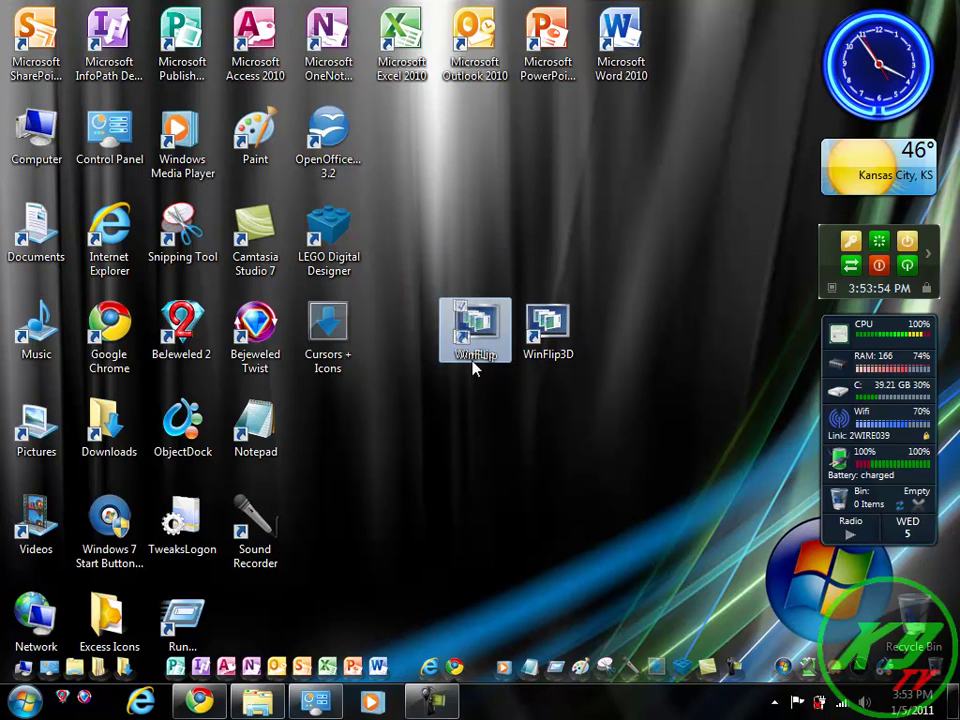
pyautogui.click(465, 403)
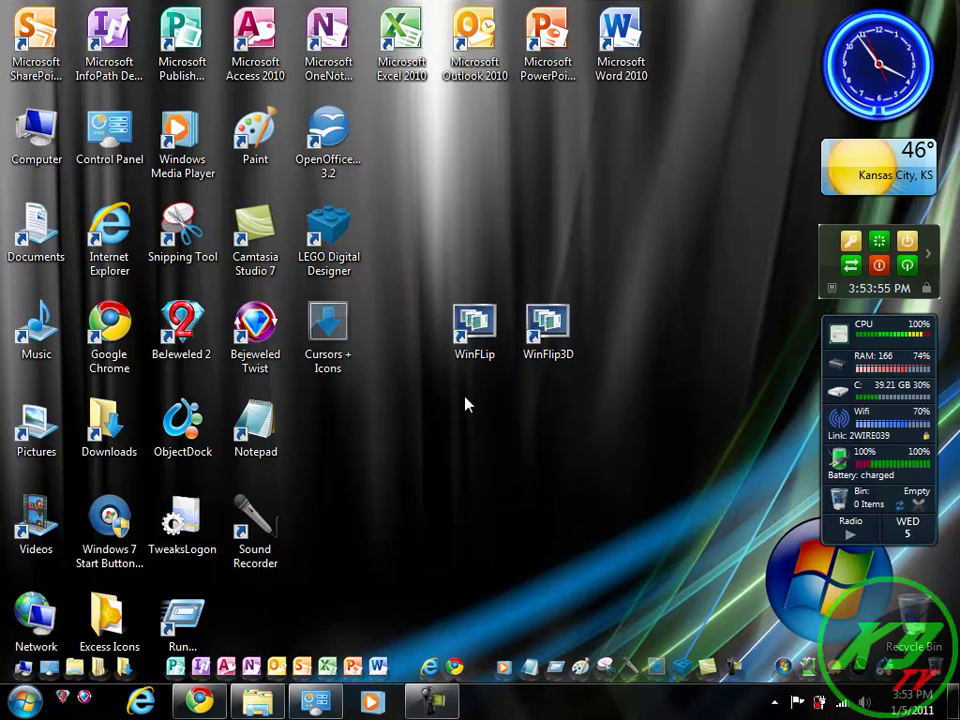
pyautogui.click(462, 311)
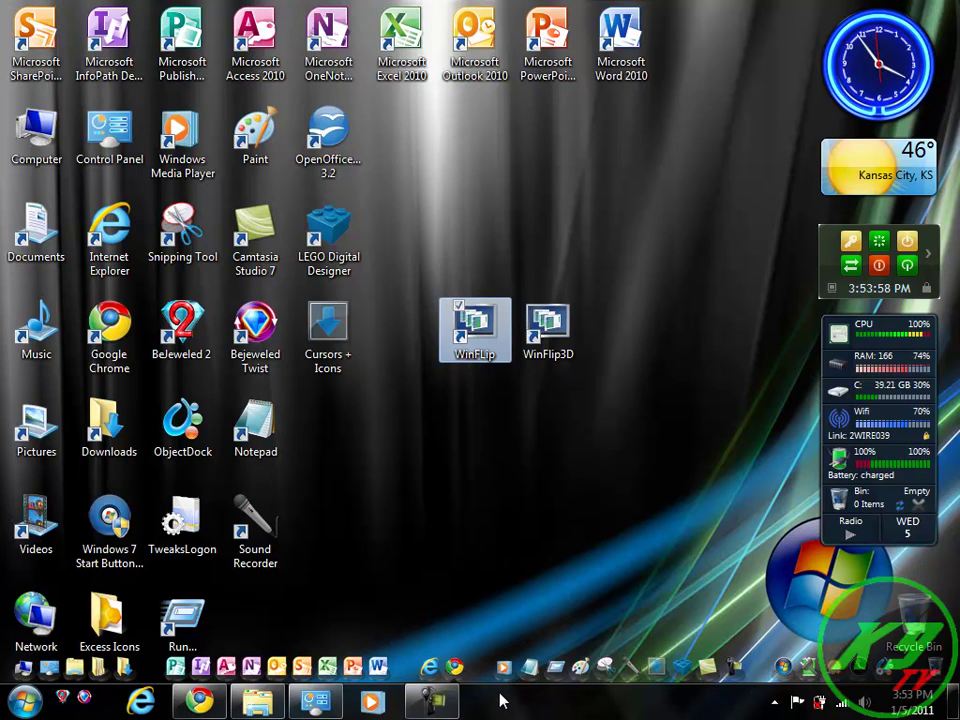
pyautogui.moveTo(500, 695); pyautogui.dragTo(495, 700)
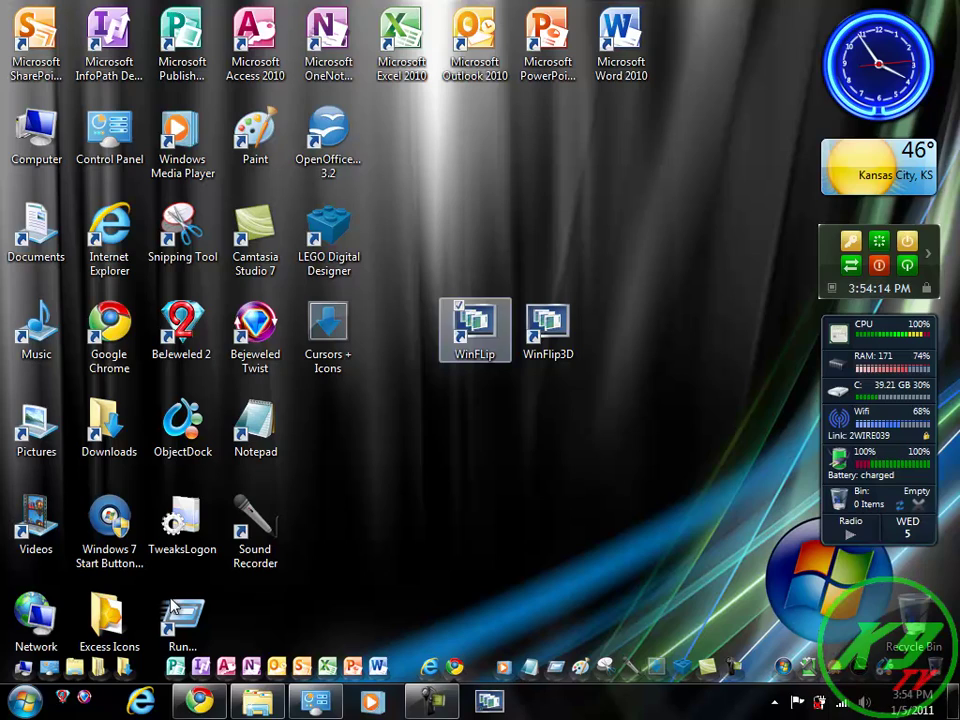
pyautogui.moveTo(490, 340); pyautogui.dragTo(62, 700)
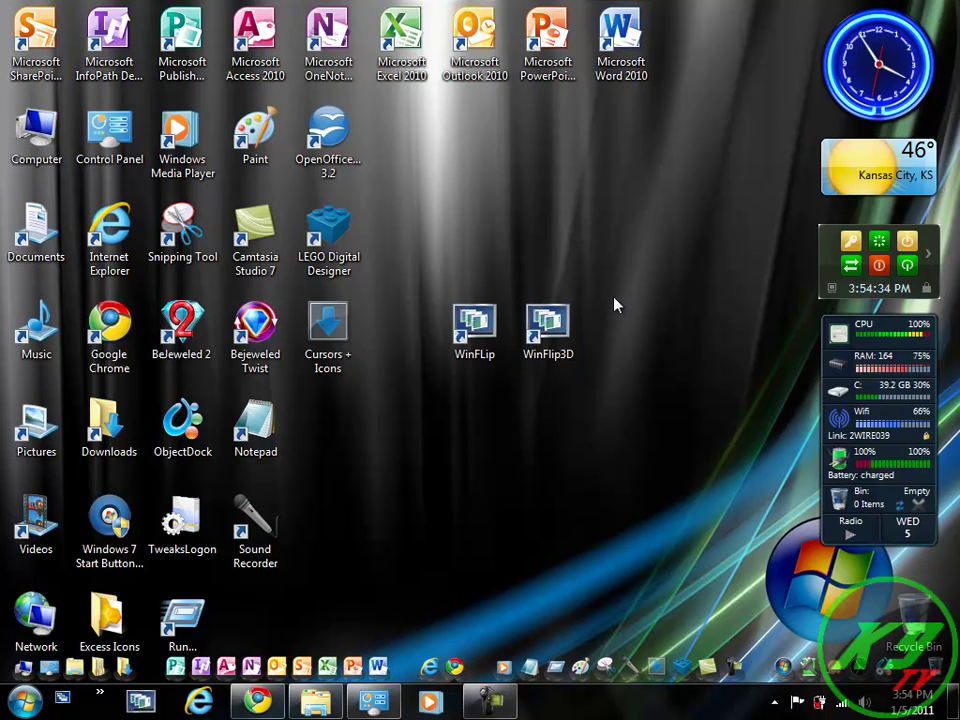
pyautogui.moveTo(616, 302); pyautogui.dragTo(484, 408)
pyautogui.click(484, 408)
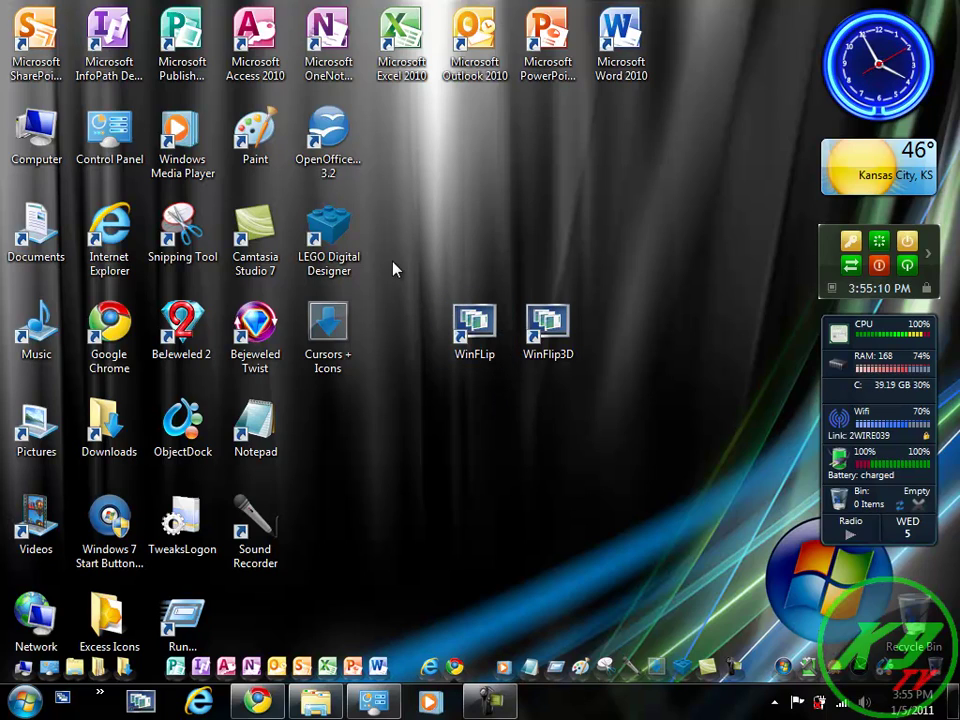
pyautogui.moveTo(394, 264); pyautogui.dragTo(520, 440)
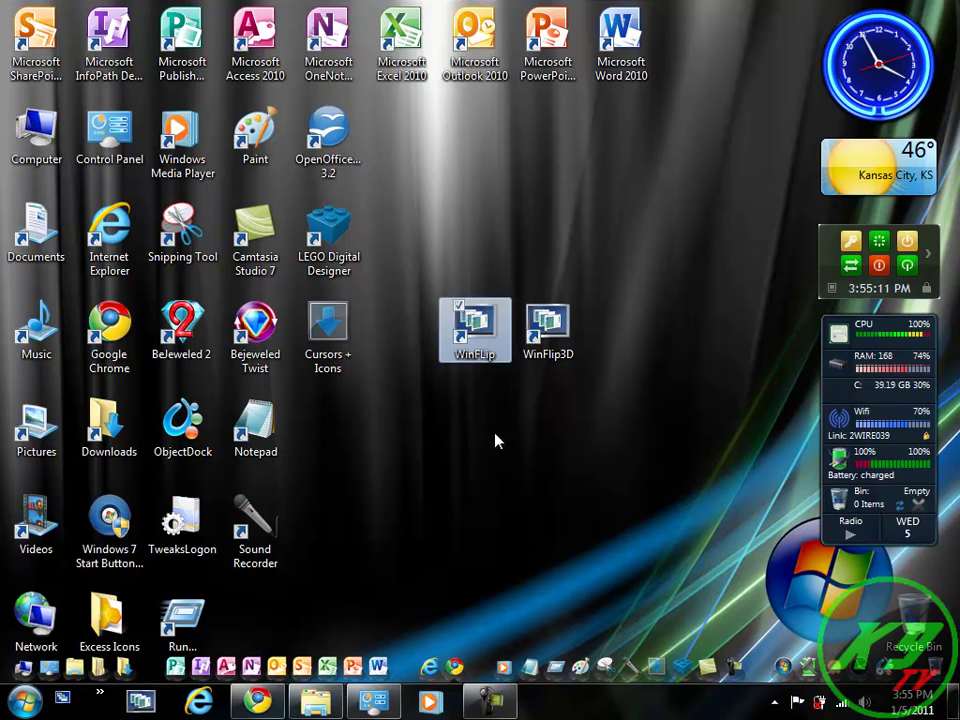
pyautogui.click(485, 383)
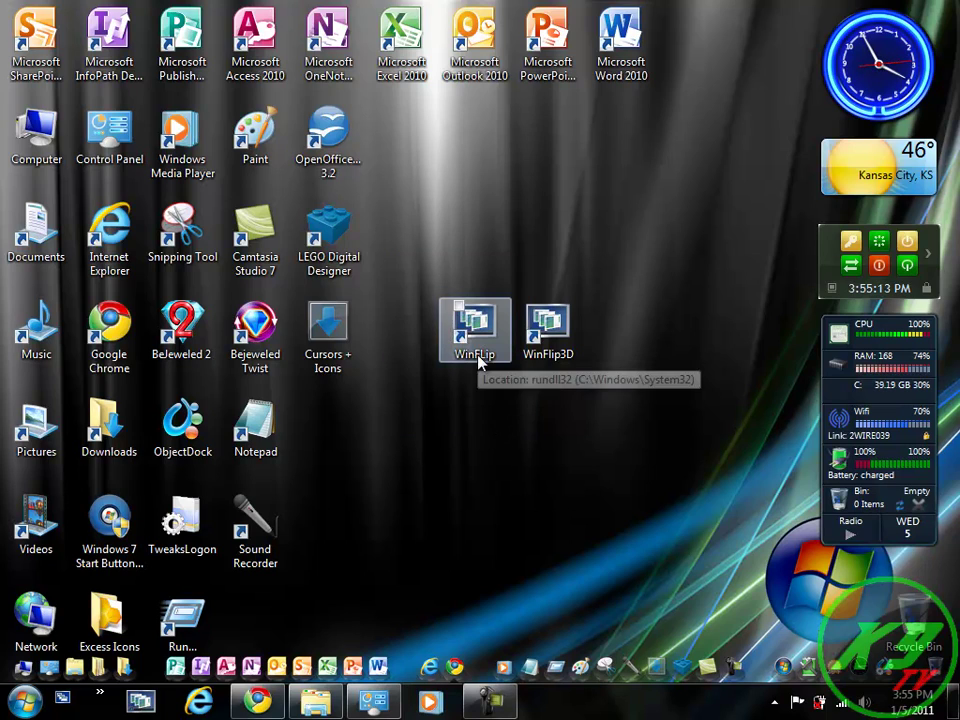